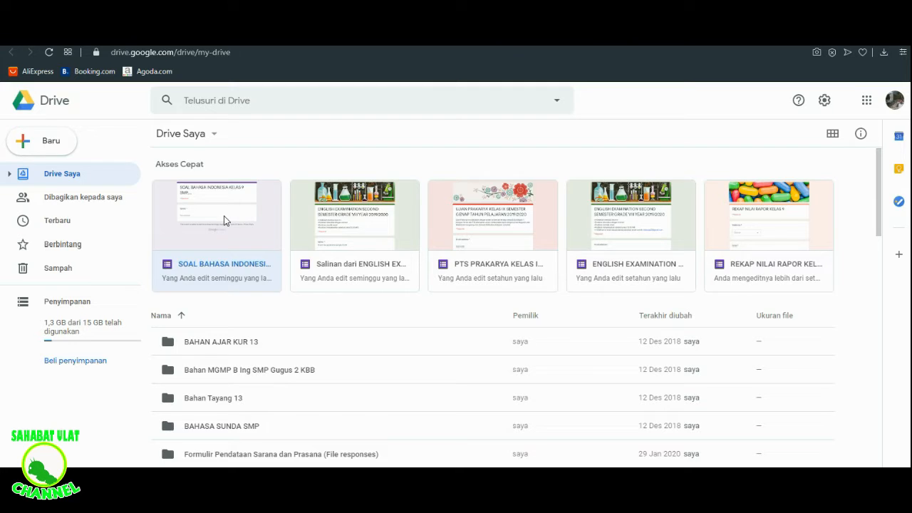
pyautogui.click(224, 216)
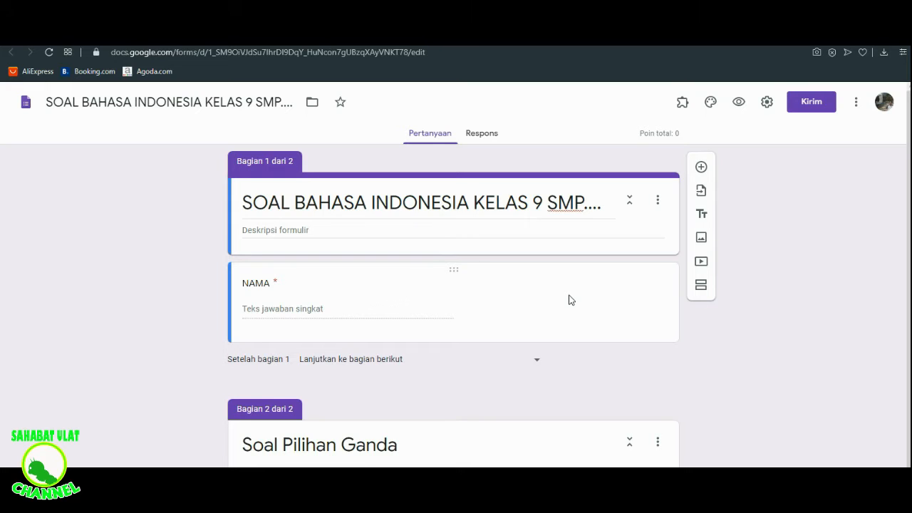
# - Add a question titled "Kelas" directly below the form header and set its answer type to Kotak Centang
pyautogui.moveTo(909, 274); pyautogui.dragTo(909, 279)
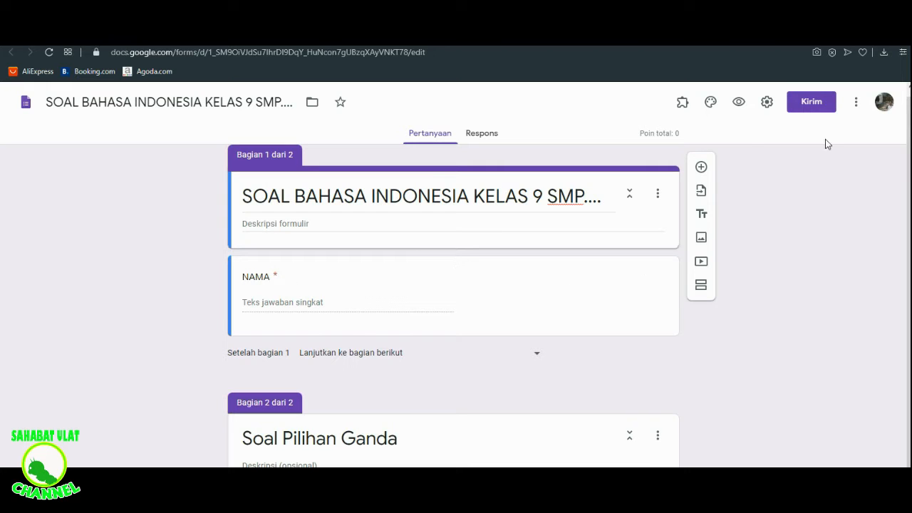
pyautogui.click(702, 168)
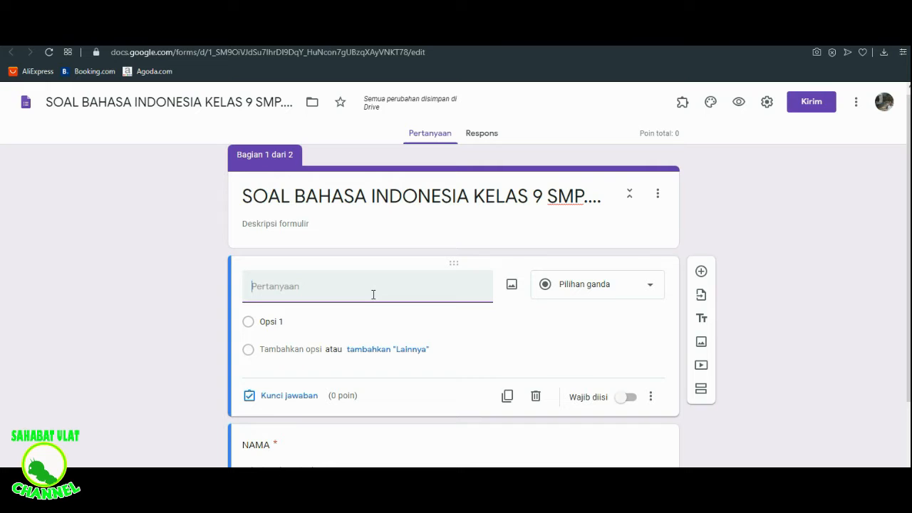
pyautogui.write('Kelas')
pyautogui.click(285, 321)
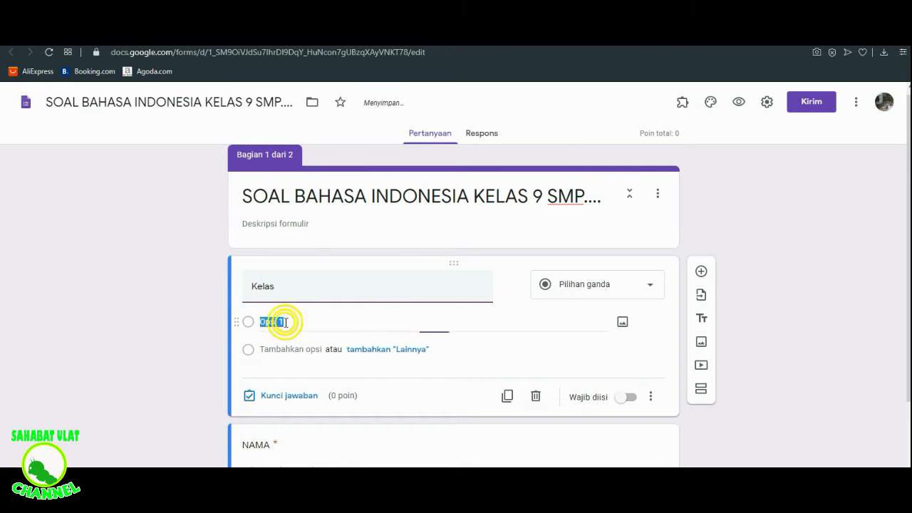
pyautogui.click(650, 287)
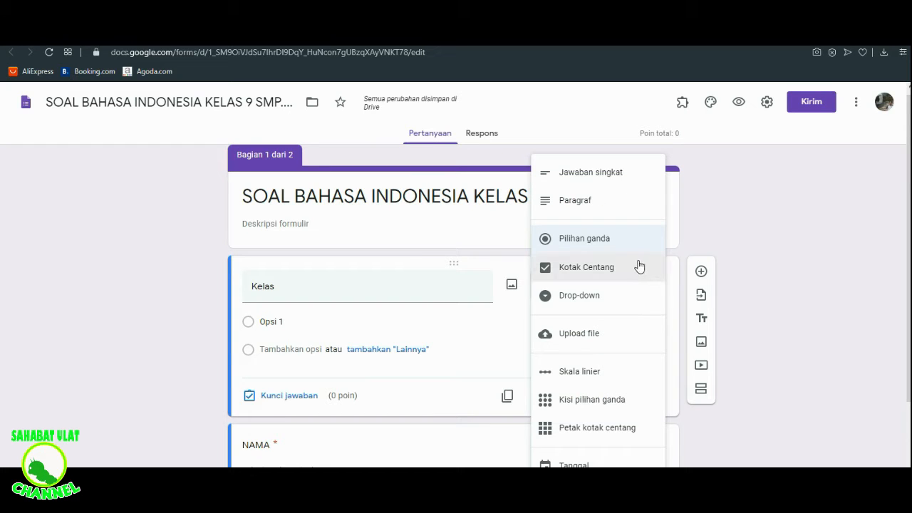
pyautogui.click(628, 275)
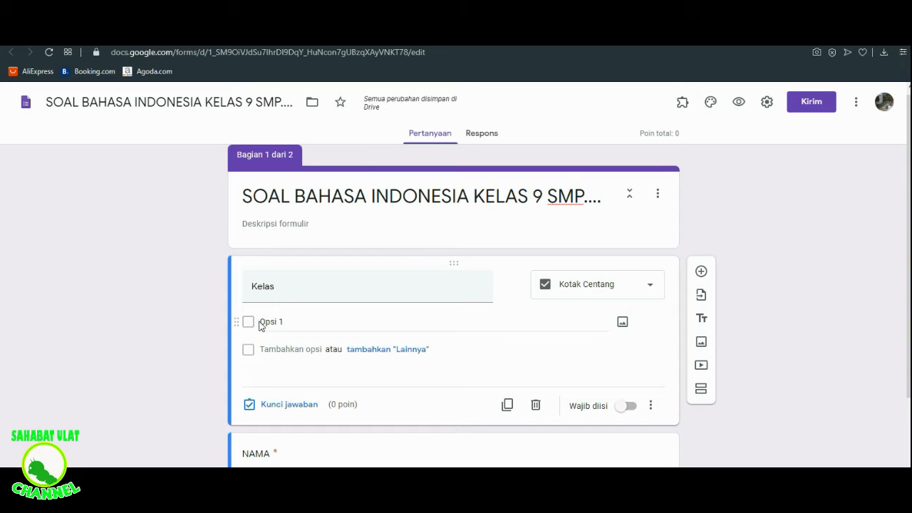
# - Enter 9A, 9B and 9C as the three answer options of the Kelas question
pyautogui.click(297, 322)
pyautogui.press('BackSpace')
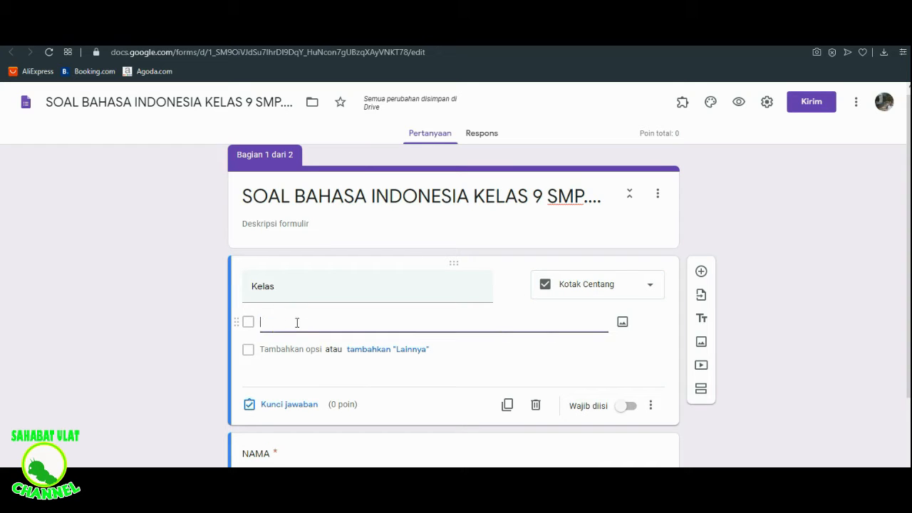
pyautogui.write('9A')
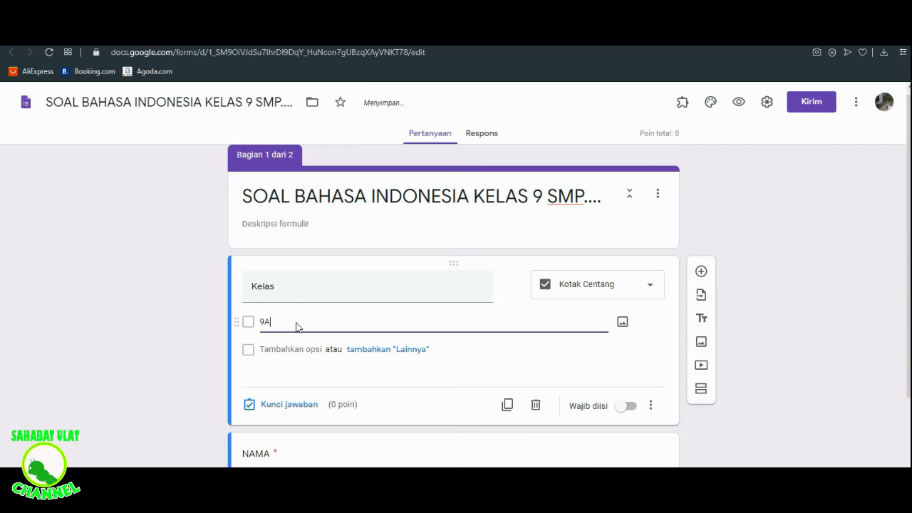
pyautogui.press('Return')
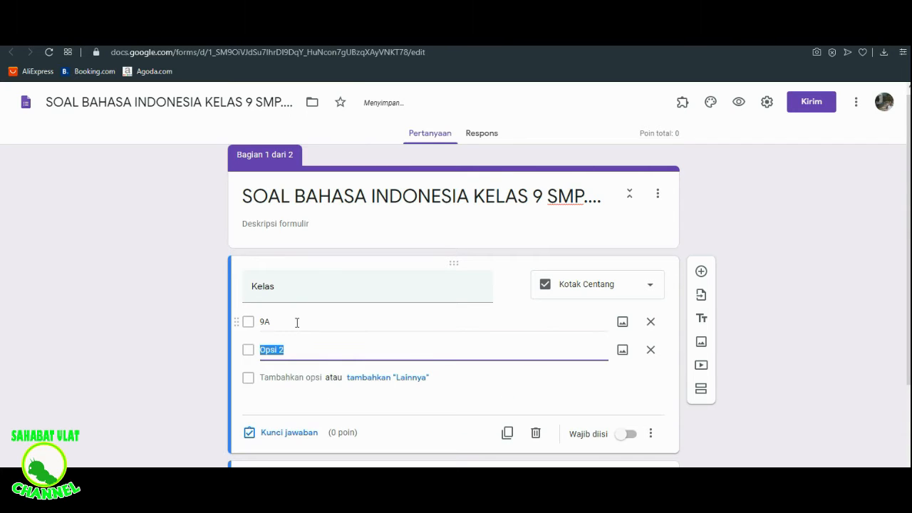
pyautogui.write('(b')
pyautogui.press('BackSpace')
pyautogui.write('9B')
pyautogui.press('Return')
pyautogui.write('(')
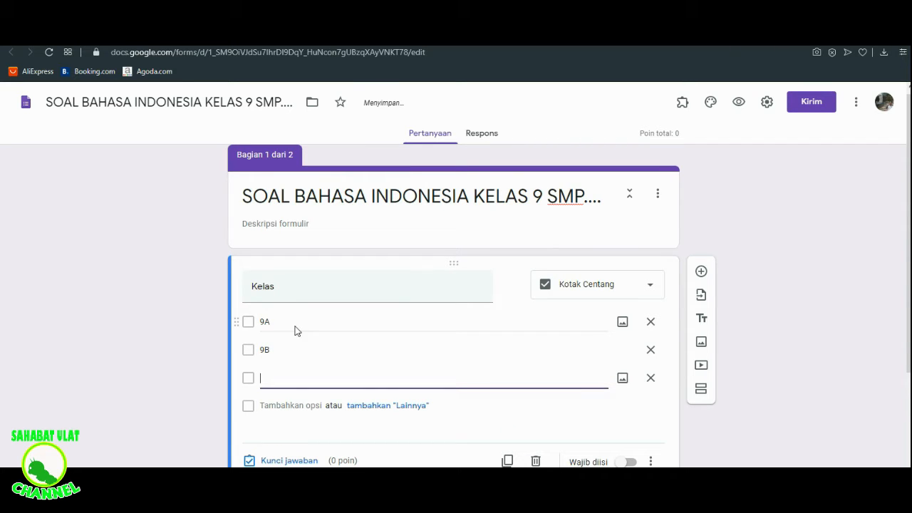
pyautogui.write('9C')
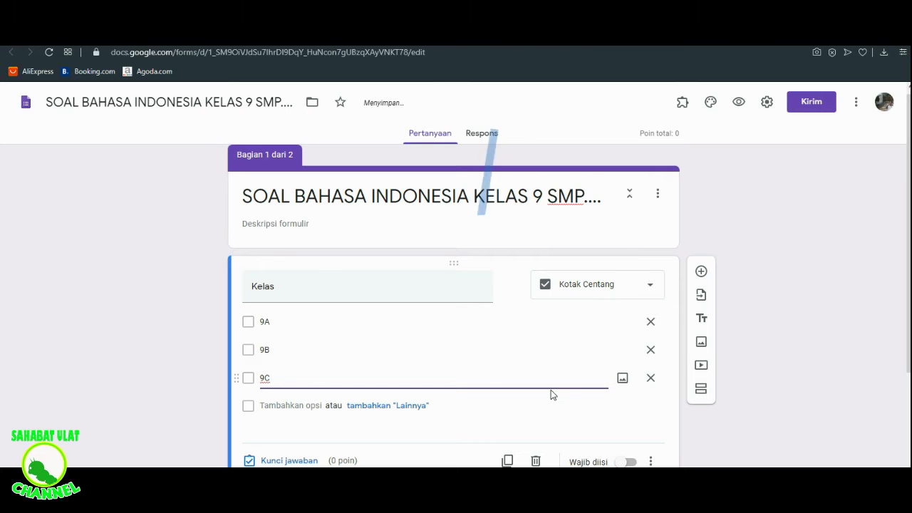
# - Make the Kelas question required and change its answer type to Drop-down
pyautogui.click(628, 462)
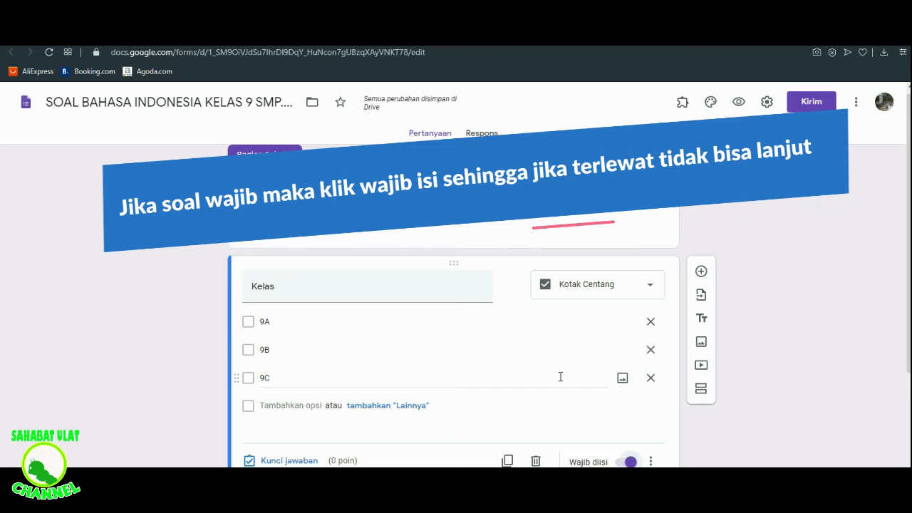
pyautogui.click(652, 287)
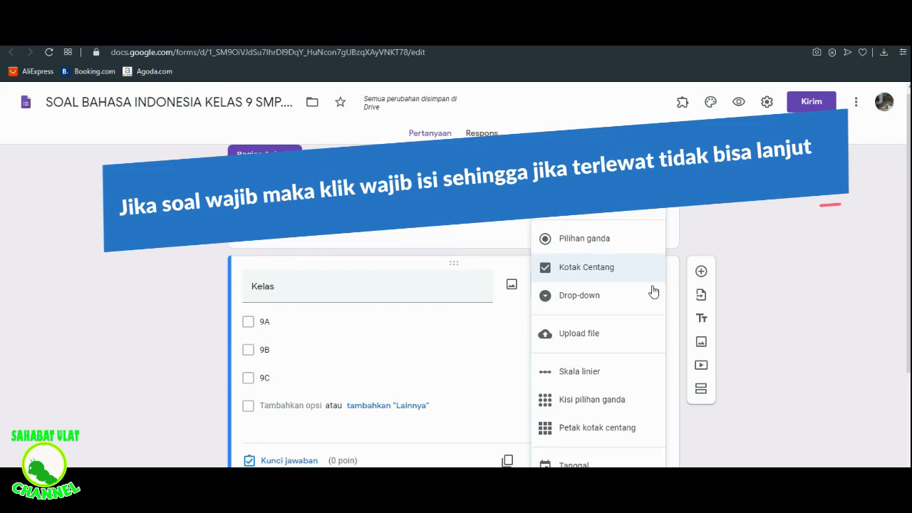
pyautogui.click(602, 300)
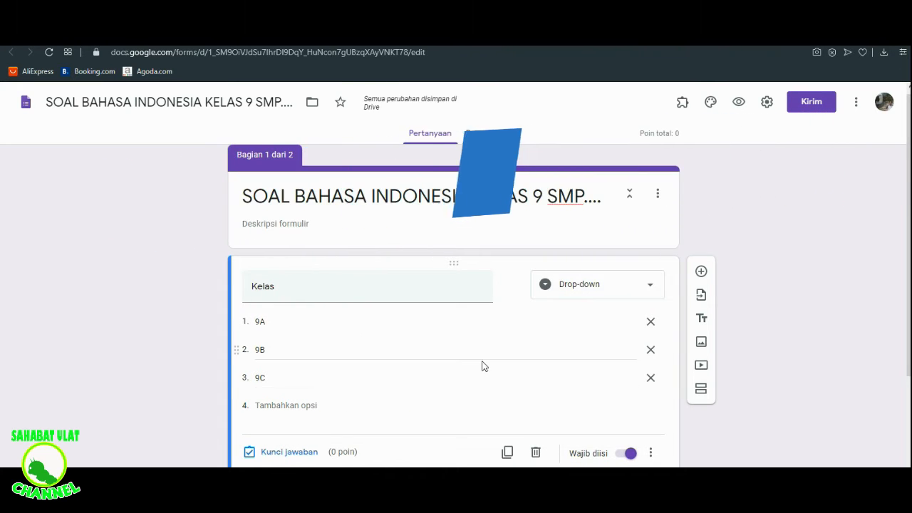
# - Preview the form, check the Kelas drop-down's choices without selecting one, and return to the form editor
pyautogui.click(739, 104)
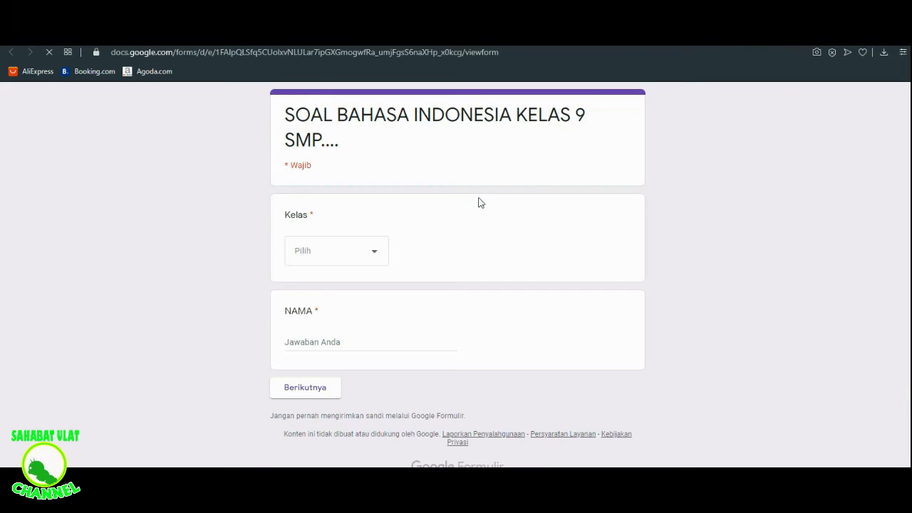
pyautogui.click(376, 257)
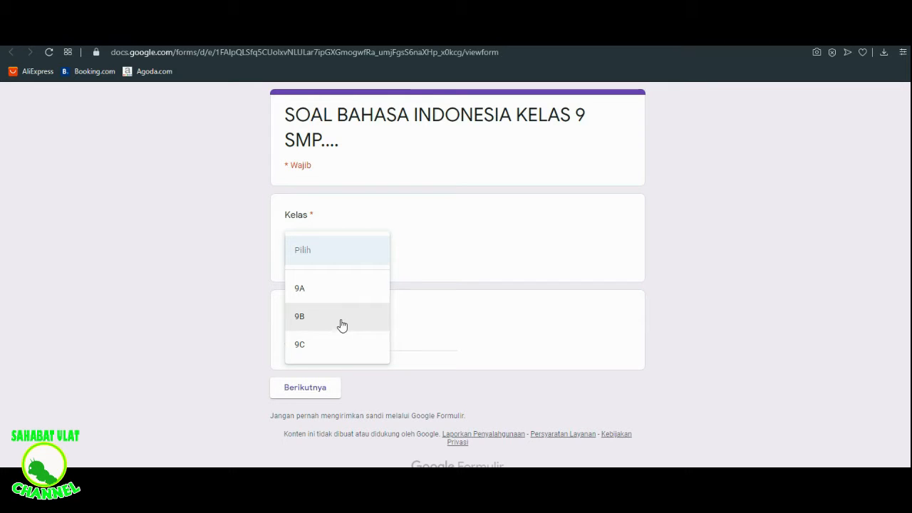
pyautogui.click(457, 212)
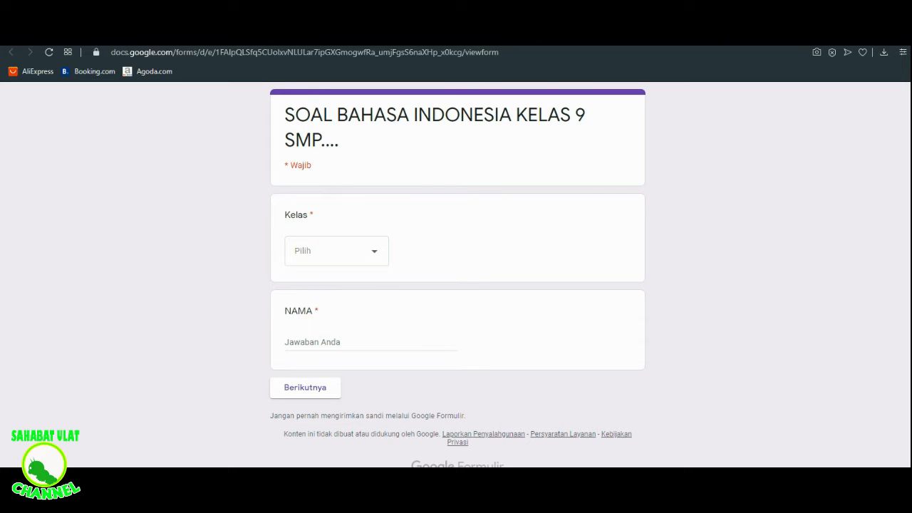
pyautogui.click(465, 34)
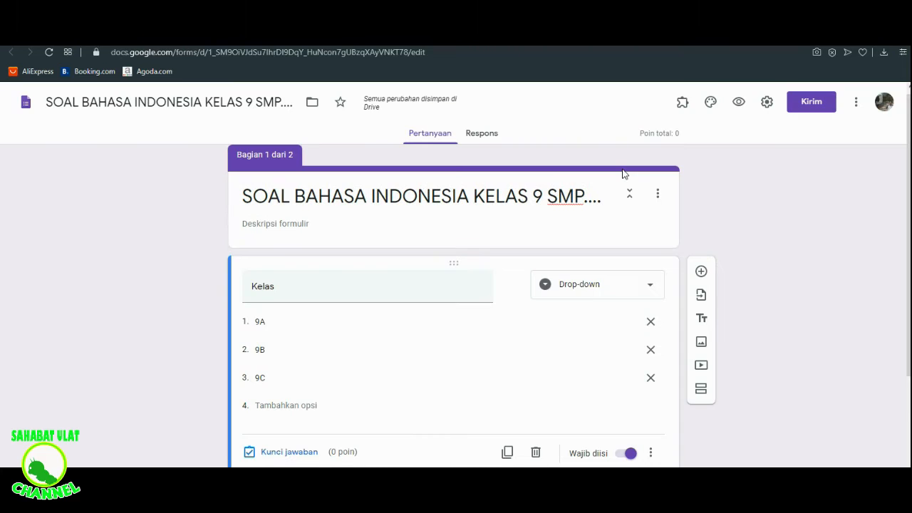
# - Look through the available answer types and the forms offered for importing questions, without choosing any
pyautogui.click(652, 288)
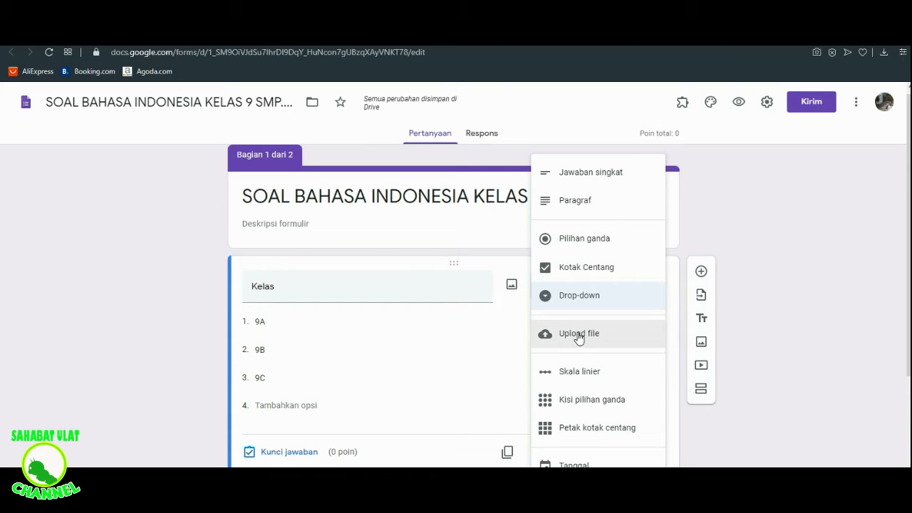
pyautogui.click(511, 342)
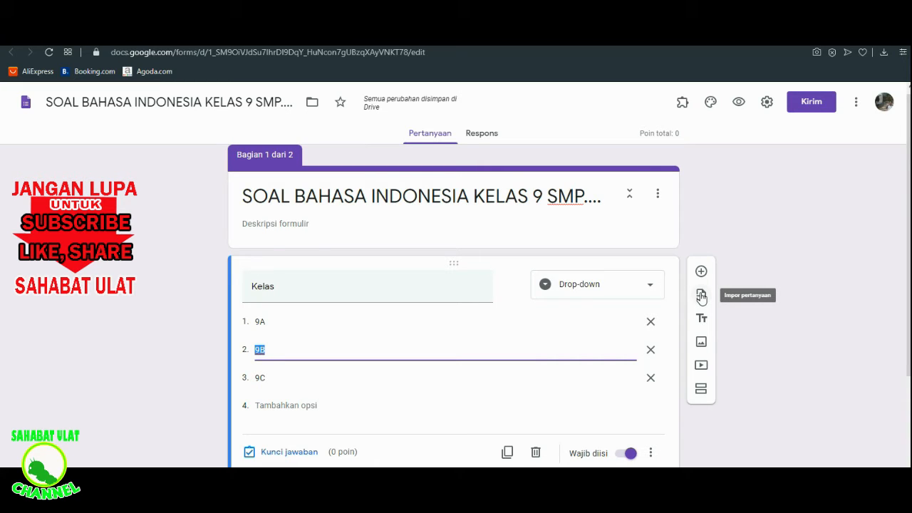
pyautogui.click(701, 296)
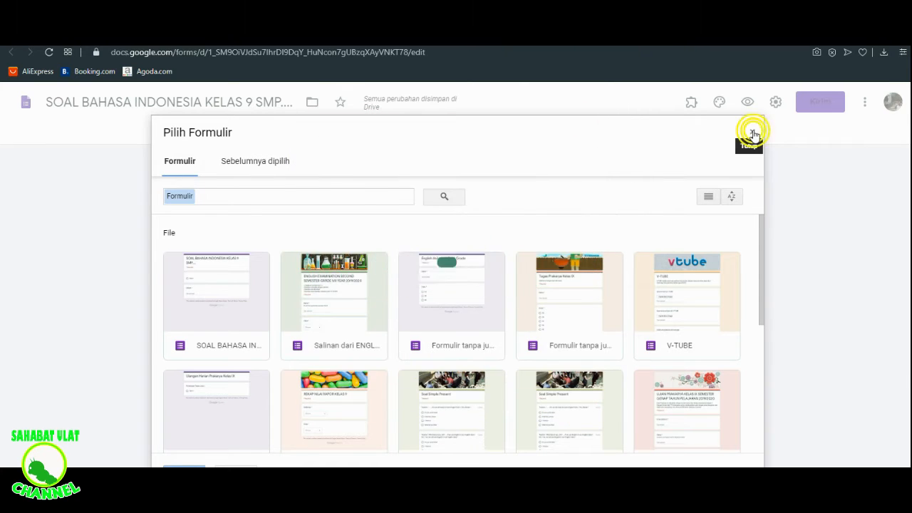
pyautogui.click(752, 134)
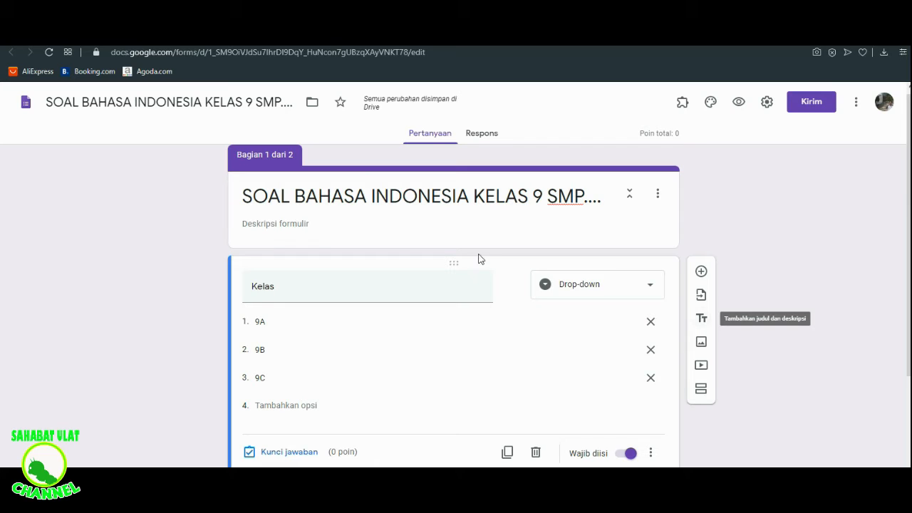
# - Add a title and description block reading "Silahkan isi sesuai ,..." between the form header and the Kelas question, and delete it
pyautogui.click(326, 228)
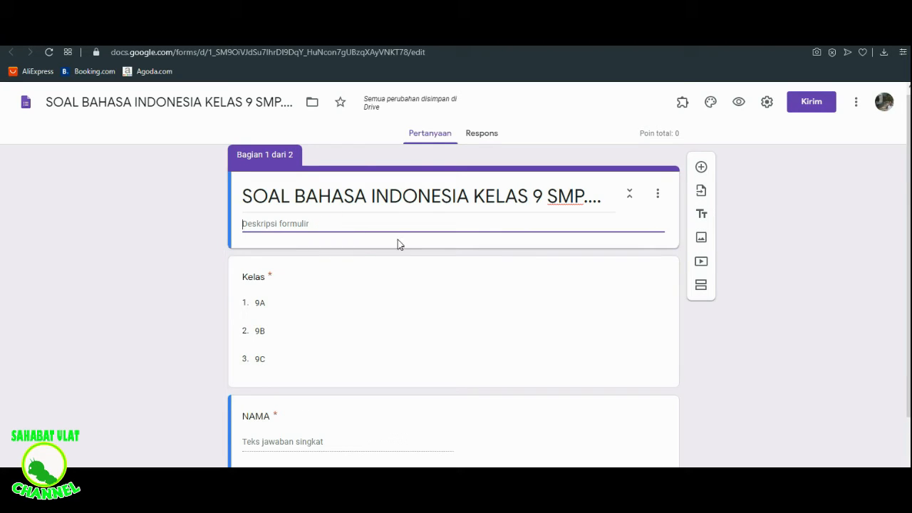
pyautogui.click(703, 216)
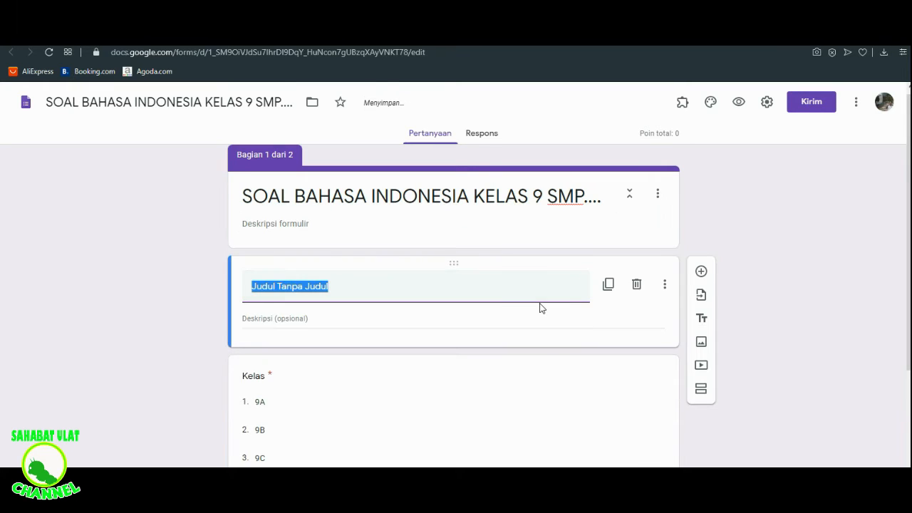
pyautogui.click(340, 291)
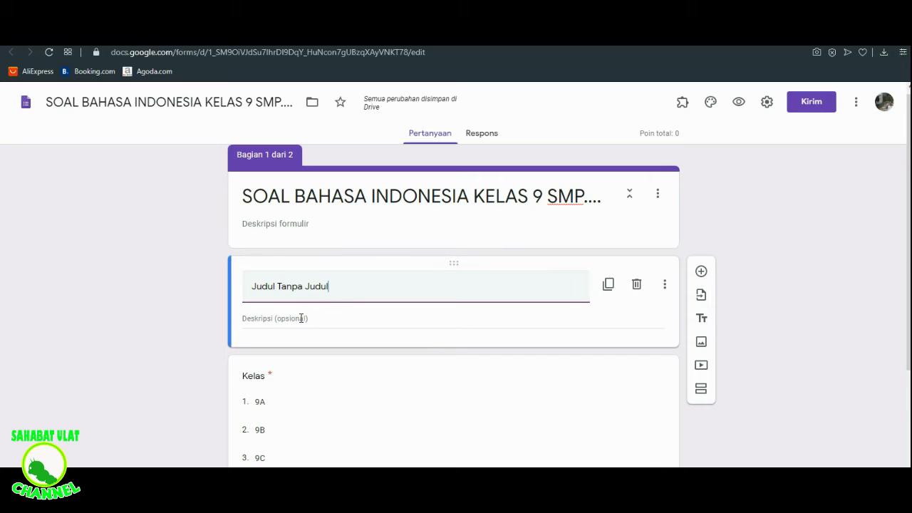
pyautogui.press('BackSpace')
pyautogui.press('BackSpace')
pyautogui.press('BackSpace')
pyautogui.press('BackSpace')
pyautogui.press('BackSpace')
pyautogui.press('BackSpace')
pyautogui.press('BackSpace')
pyautogui.press('BackSpace')
pyautogui.press('BackSpace')
pyautogui.press('BackSpace')
pyautogui.press('BackSpace')
pyautogui.press('BackSpace')
pyautogui.press('BackSpace')
pyautogui.press('BackSpace')
pyautogui.press('BackSpace')
pyautogui.press('BackSpace')
pyautogui.press('BackSpace')
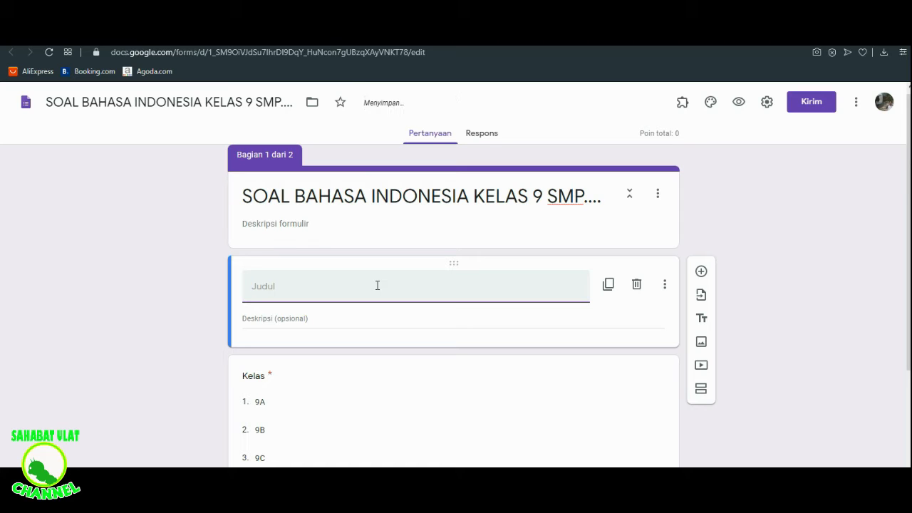
pyautogui.write('S')
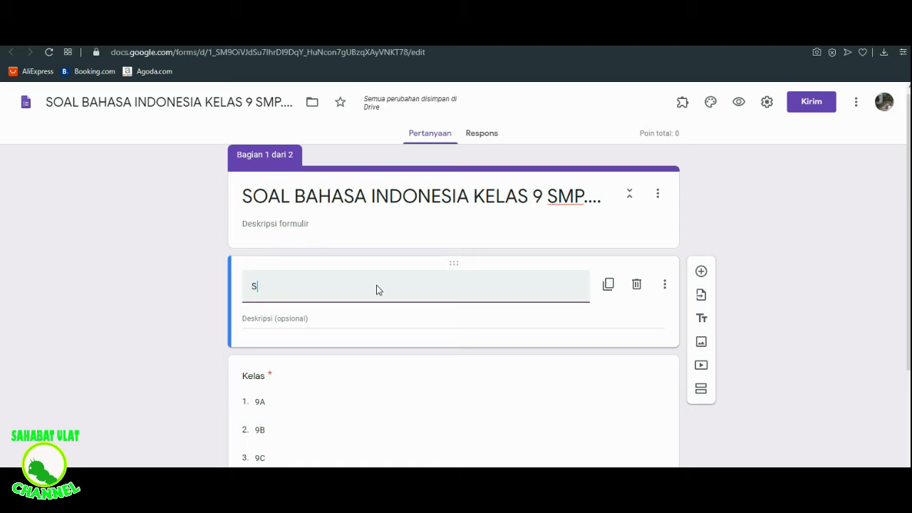
pyautogui.write('ilahkan ')
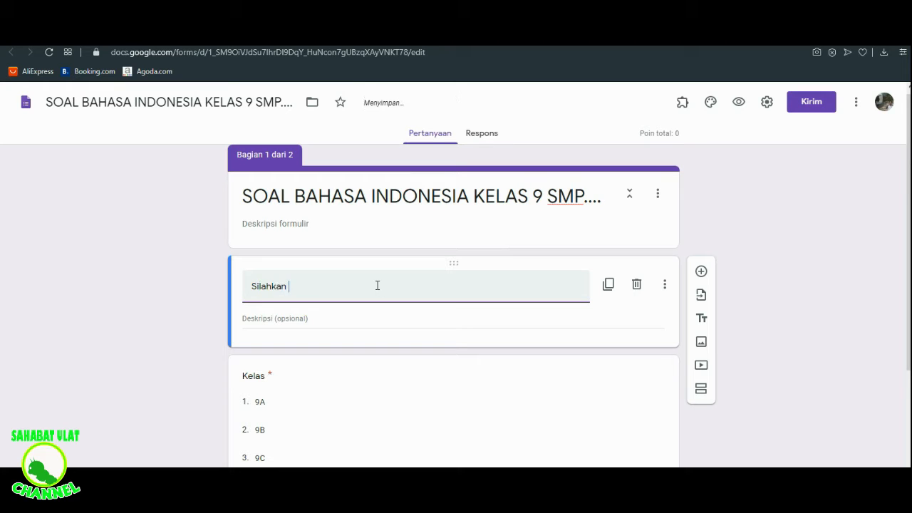
pyautogui.write('isi sesuain')
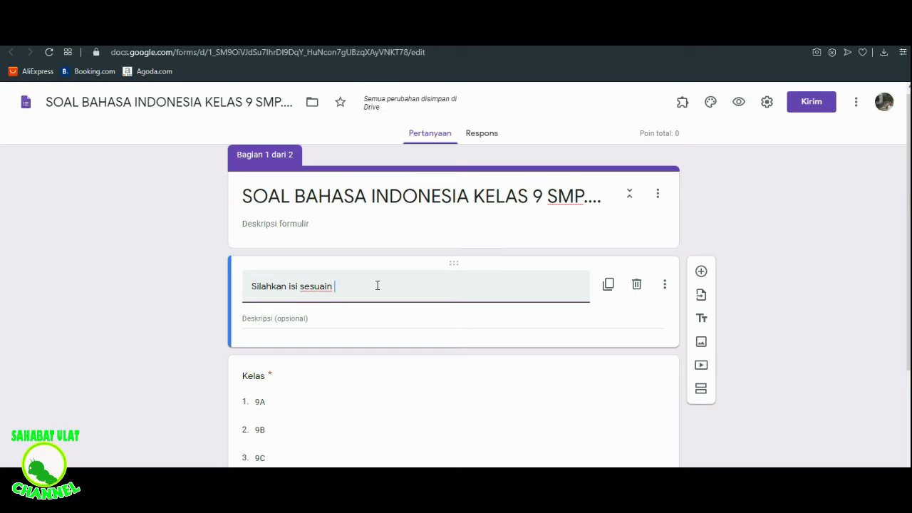
pyautogui.press('BackSpace')
pyautogui.write(',...')
pyautogui.click(638, 286)
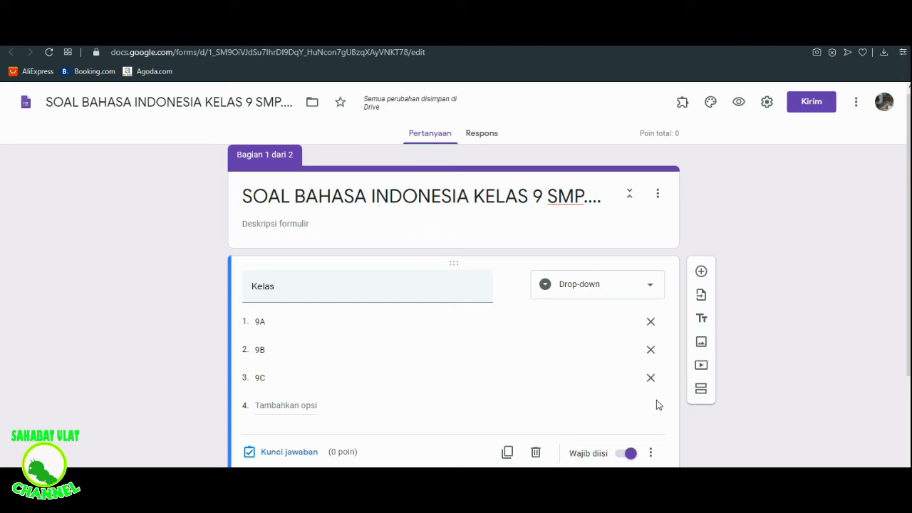
# - View the sources offered for inserting an image into the form, and close the dialog without adding one
pyautogui.click(702, 343)
pyautogui.click(702, 343)
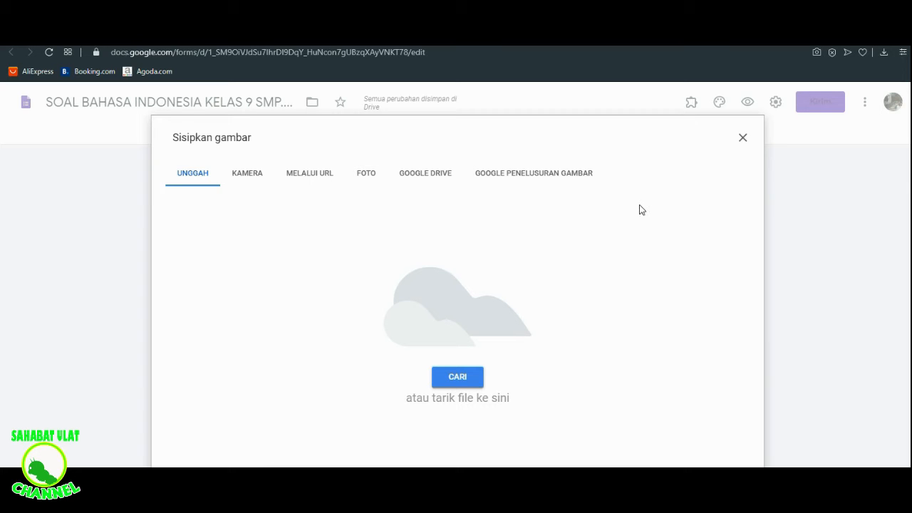
pyautogui.click(743, 138)
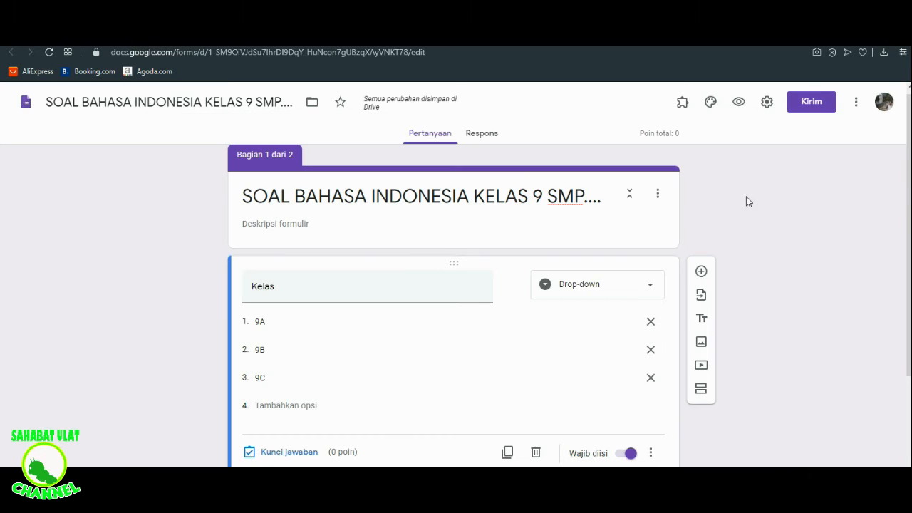
# - View the YouTube search and URL sources offered for inserting a video, and close the dialog without adding one
pyautogui.click(702, 367)
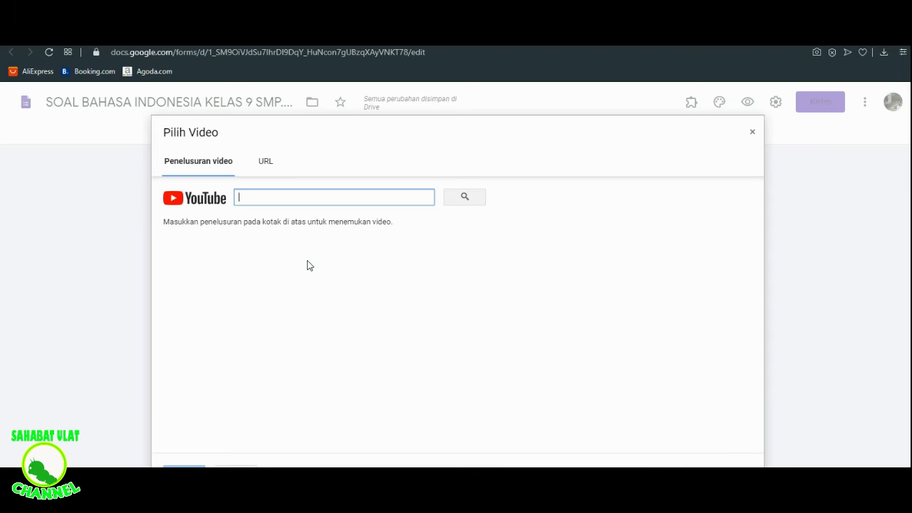
pyautogui.click(266, 161)
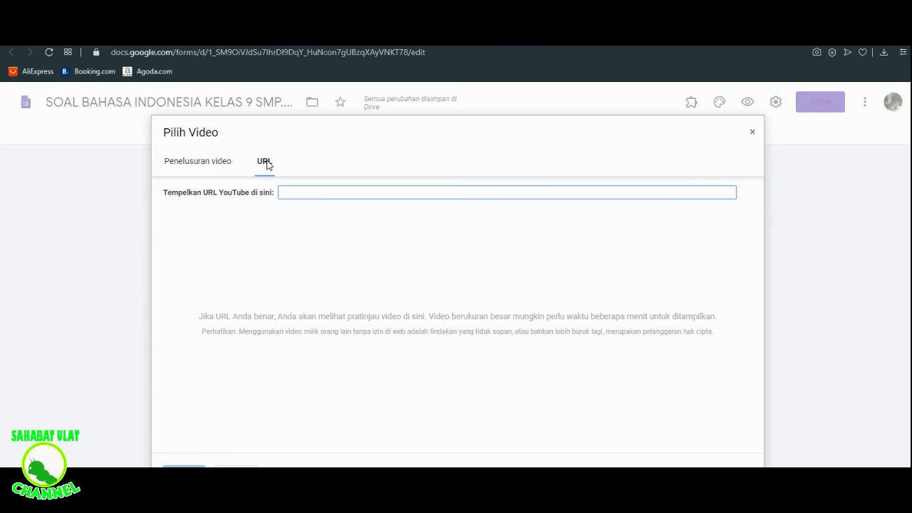
pyautogui.click(210, 163)
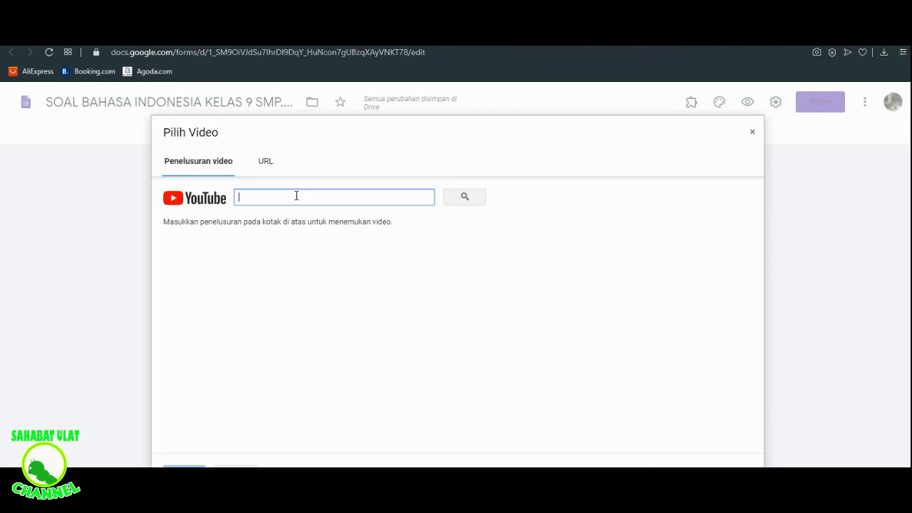
pyautogui.click(753, 134)
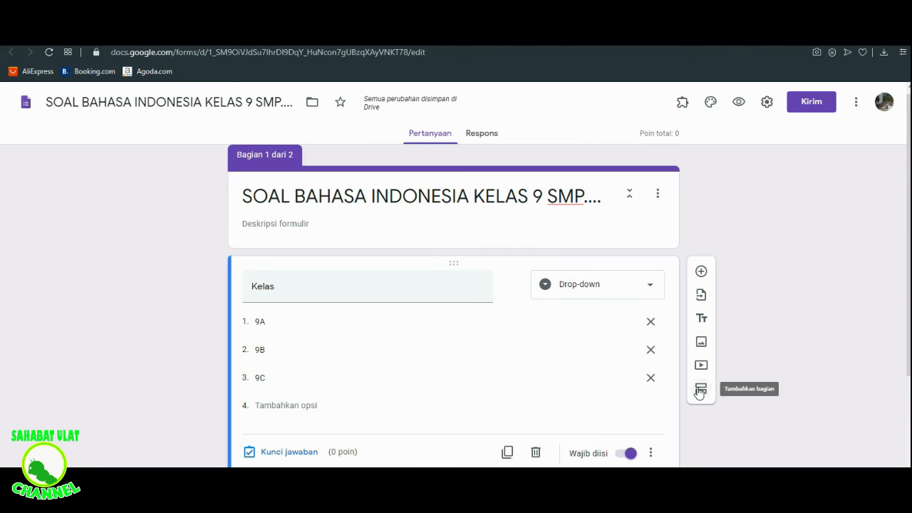
# - Add a new question to section 2, directly below the "Soal Pilihan Ganda" header
pyautogui.scroll(-2, 908, 299)
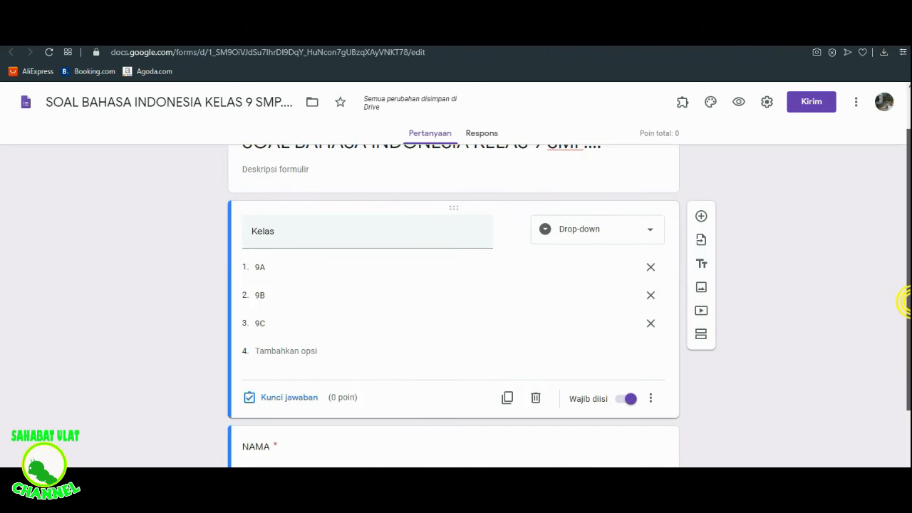
pyautogui.scroll(-2, 453, 306)
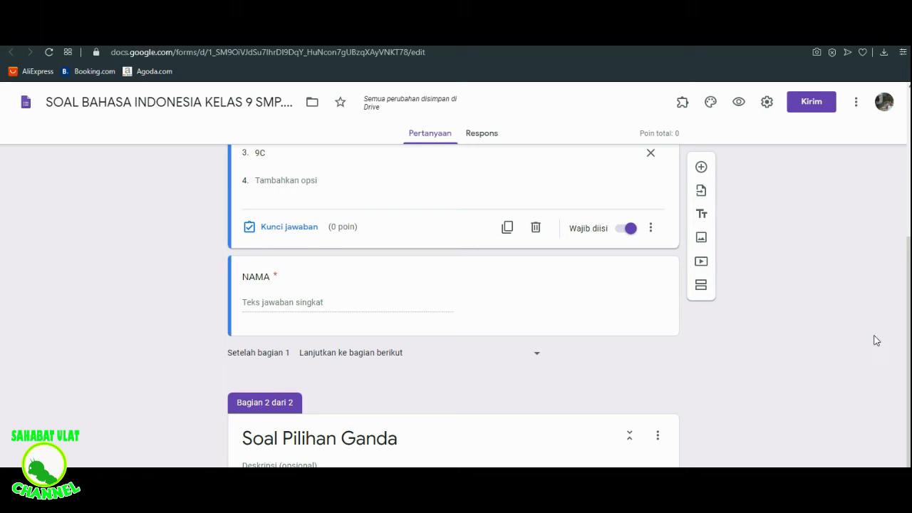
pyautogui.scroll(2, 876, 341)
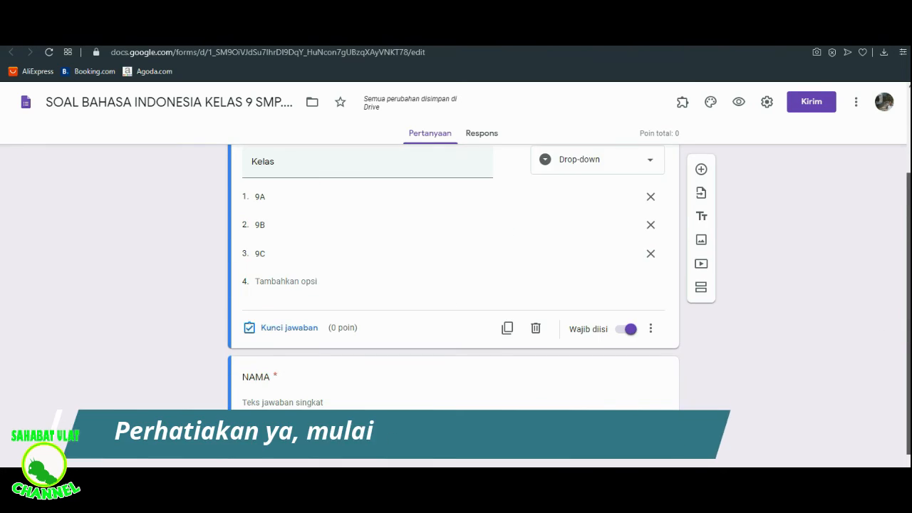
pyautogui.scroll(-2, 730, 426)
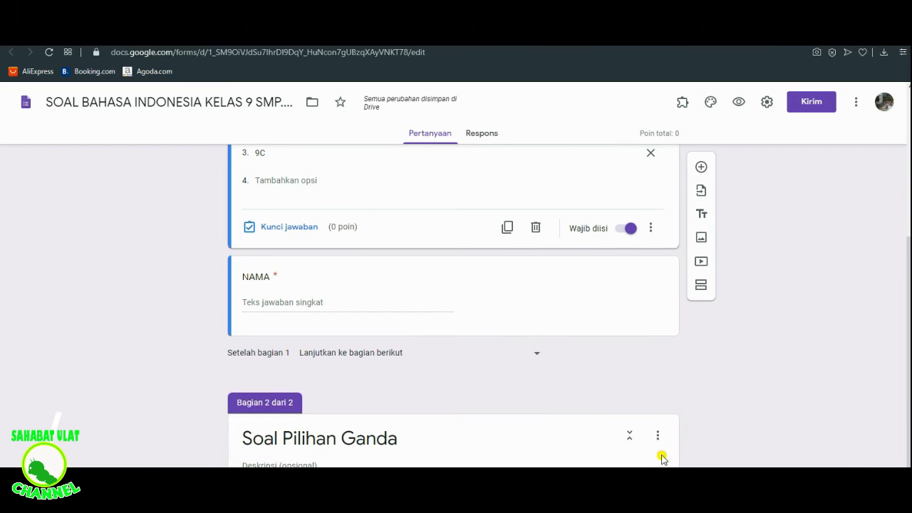
pyautogui.click(657, 455)
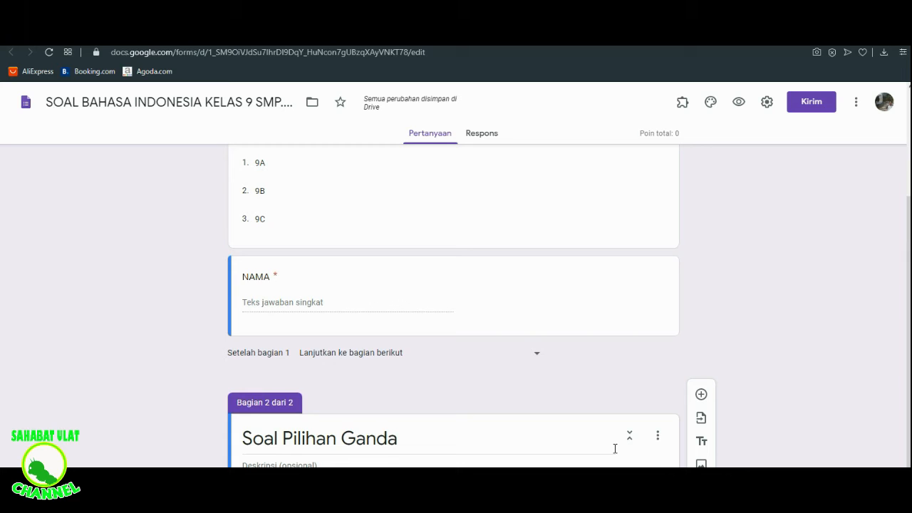
pyautogui.click(701, 395)
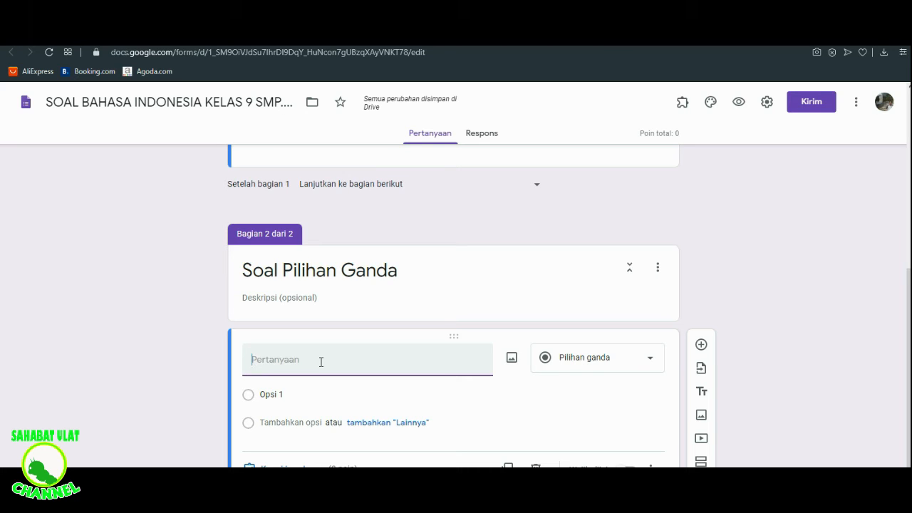
# - Enter "Apakah yang dimaksud dengan sinonim?" as the text of the new question
pyautogui.write('Apak')
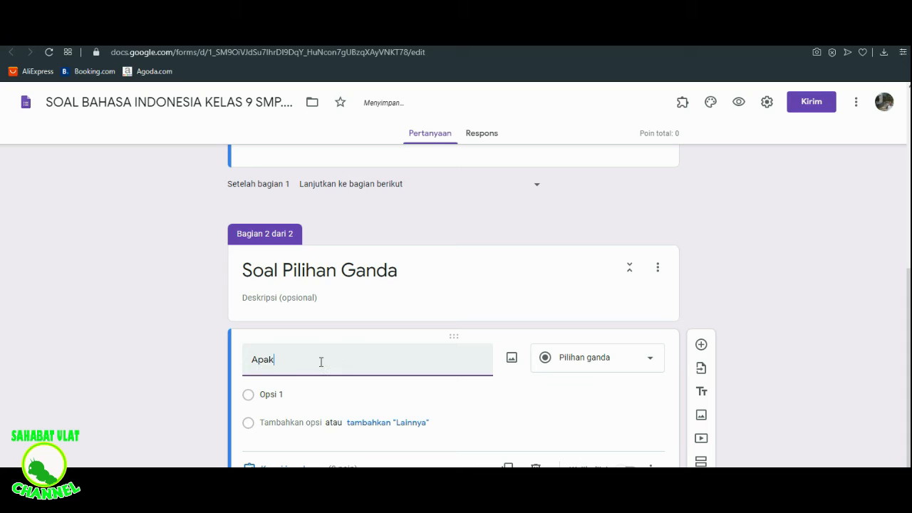
pyautogui.write('ah yang dimaksdu')
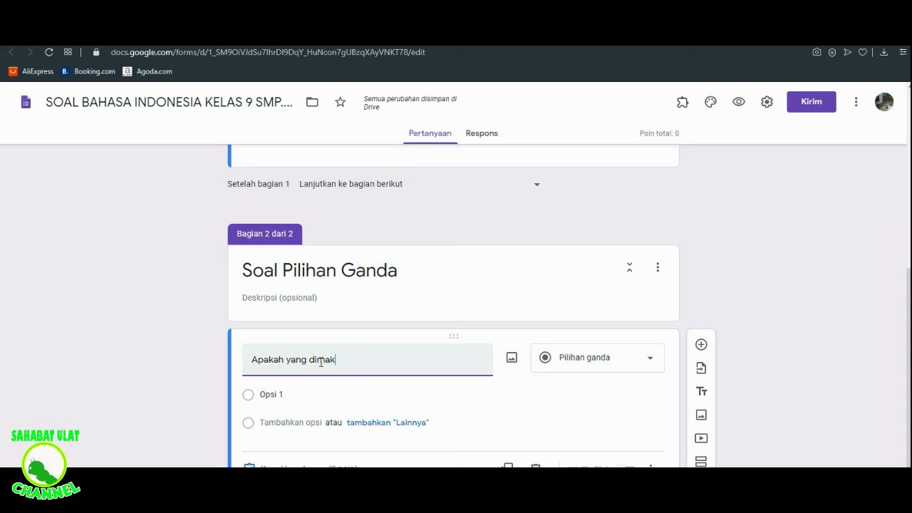
pyautogui.press('BackSpace')
pyautogui.press('BackSpace')
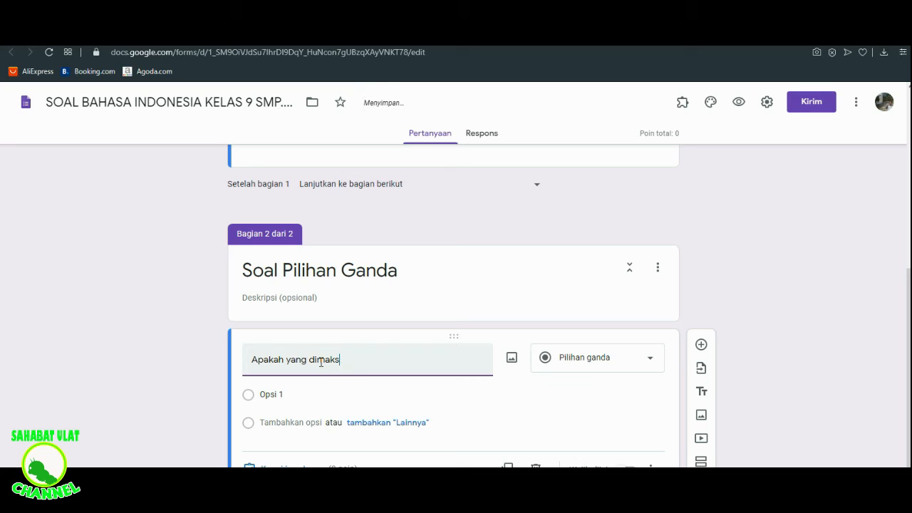
pyautogui.write('ud dengan sinonim?')
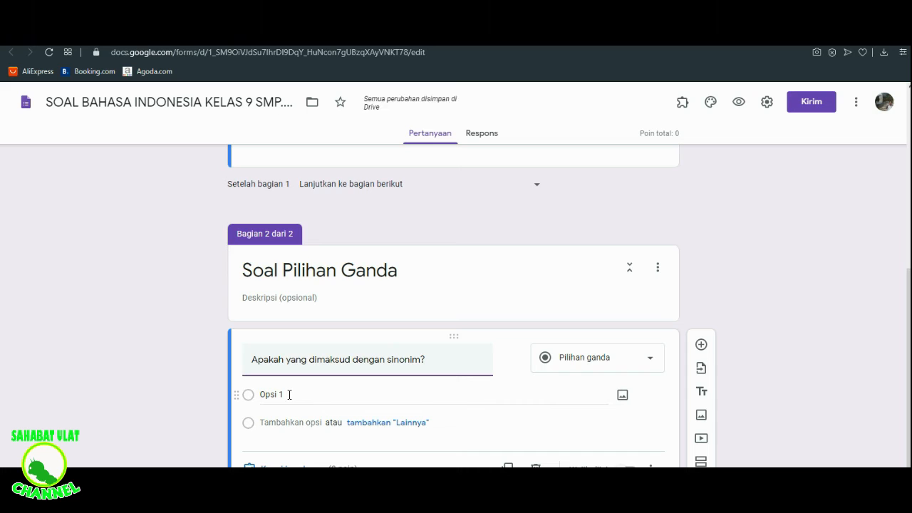
# - Keep the answer type as Pilihan ganda and add a second option, clearing the trial text "A...." entered in the first
pyautogui.click(650, 364)
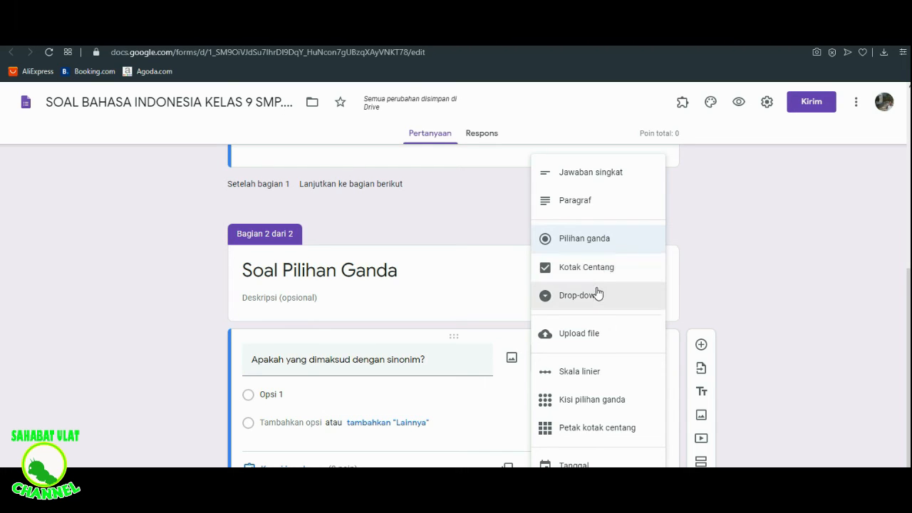
pyautogui.click(612, 245)
pyautogui.click(296, 393)
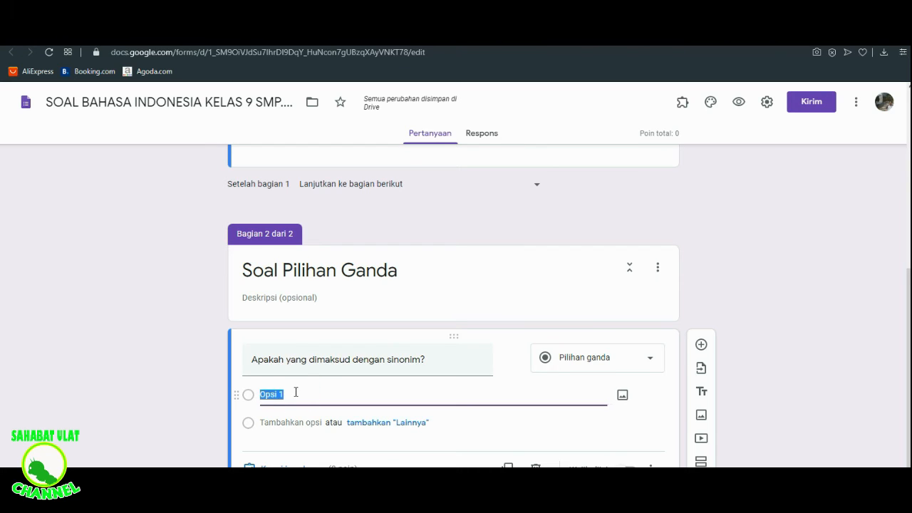
pyautogui.write('A....')
pyautogui.press('Return')
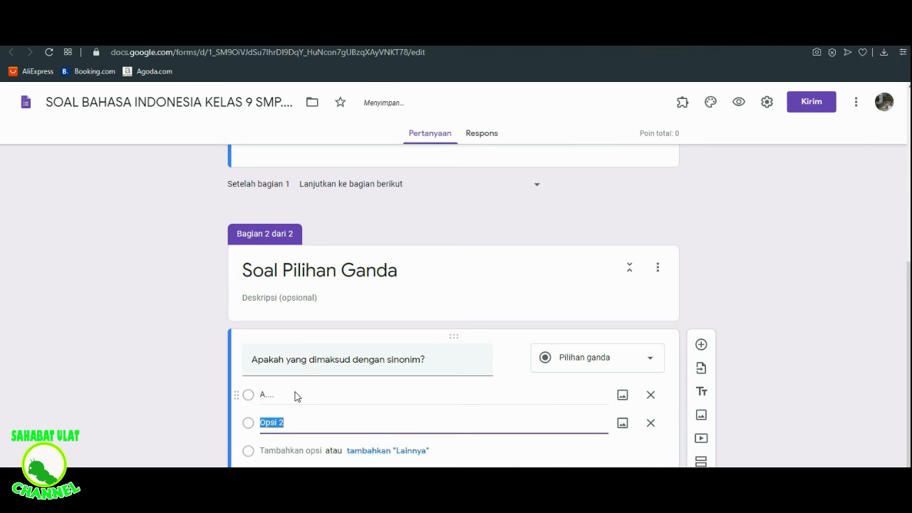
pyautogui.write('B')
pyautogui.press('BackSpace')
pyautogui.click(289, 397)
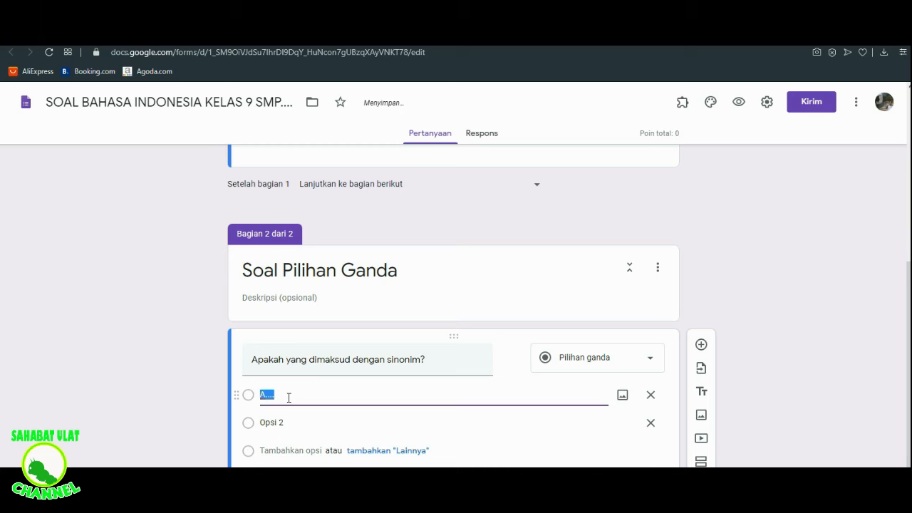
pyautogui.press('BackSpace')
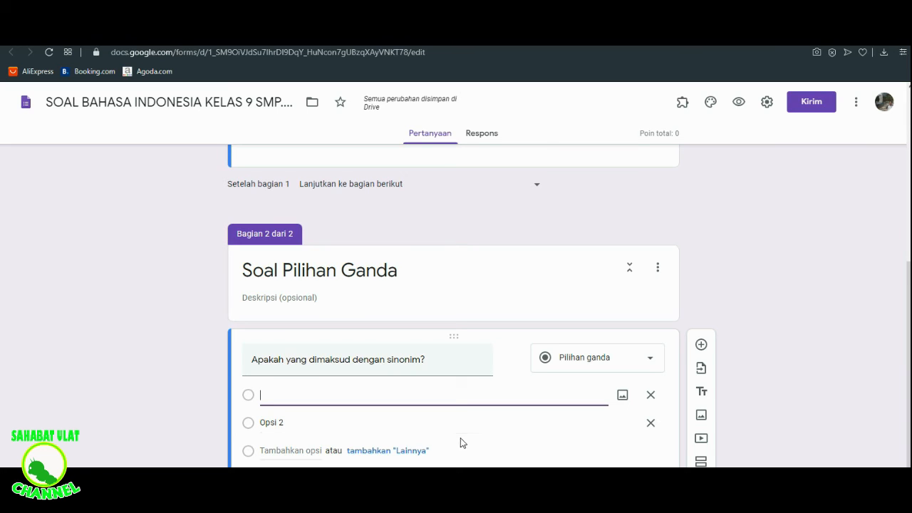
# - Make the sinonim question required and extend its answer list with Opsi 3 and Opsi 4
pyautogui.scroll(-1, 903, 285)
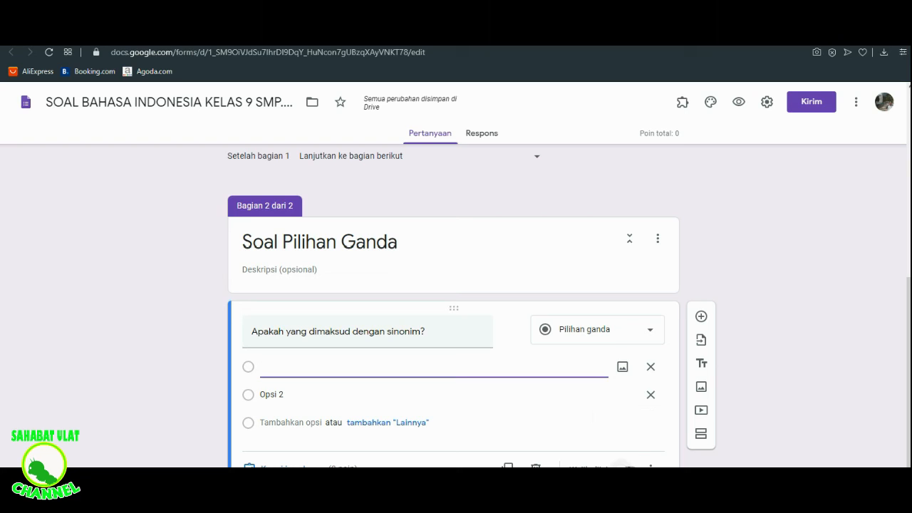
pyautogui.click(629, 462)
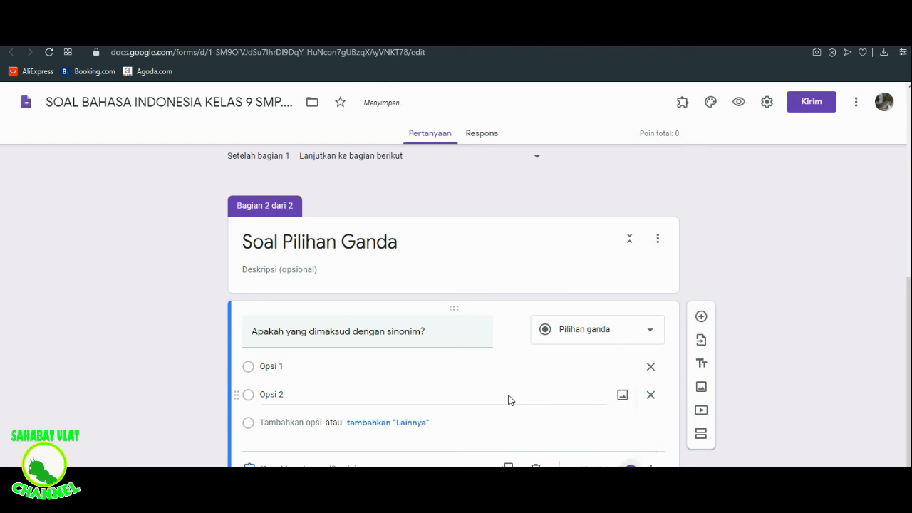
pyautogui.click(387, 389)
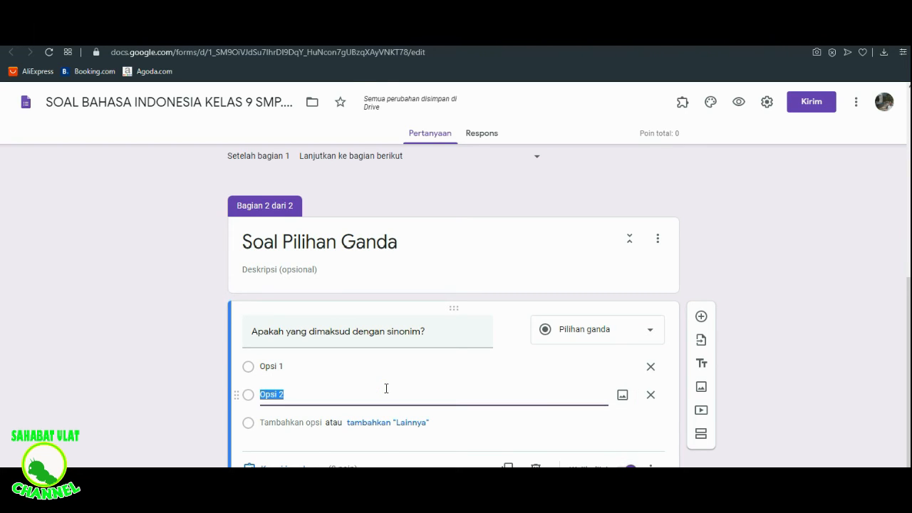
pyautogui.press('Return')
pyautogui.click(352, 419)
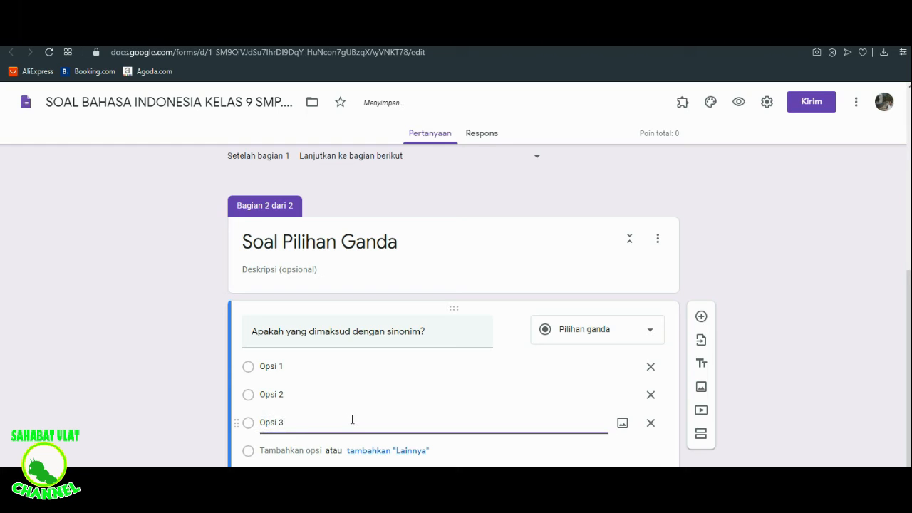
pyautogui.press('Return')
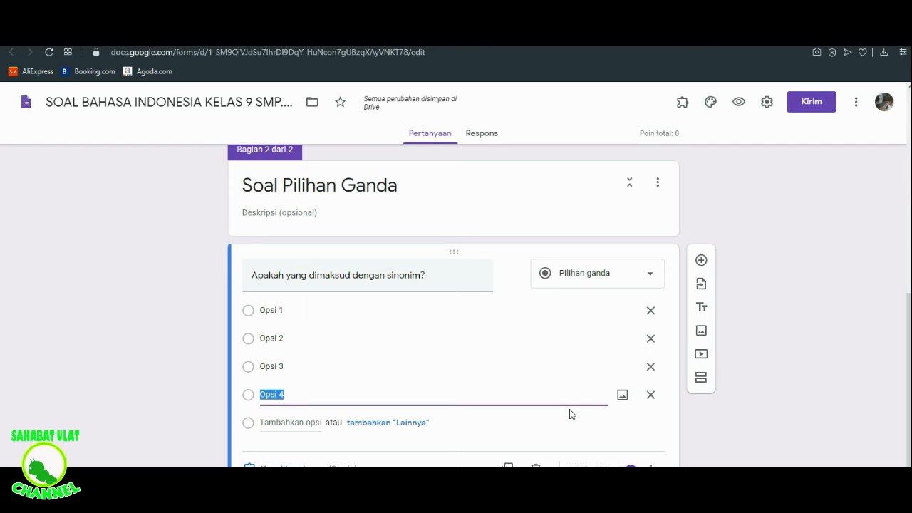
# - Add a blank multiple-choice question below the sinonim question, and duplicate the sinonim question with its four options
pyautogui.click(702, 262)
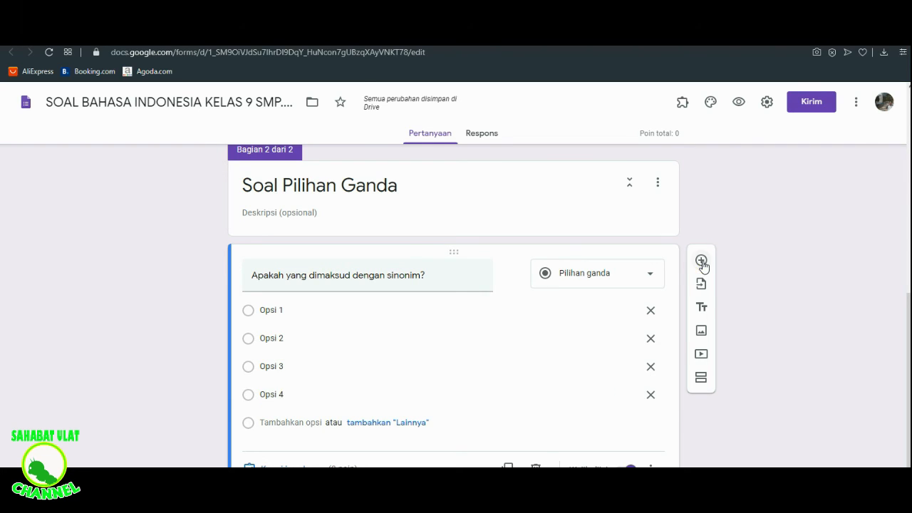
pyautogui.moveTo(909, 302); pyautogui.dragTo(909, 323)
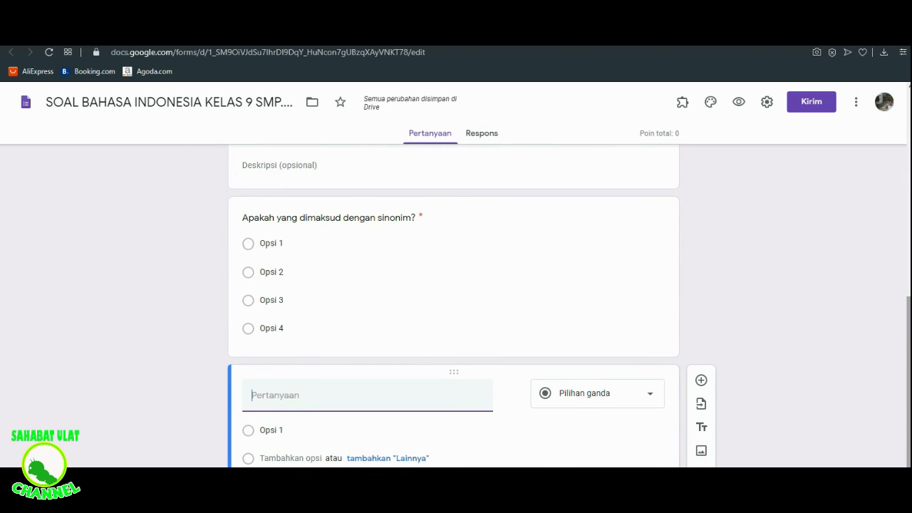
pyautogui.click(470, 262)
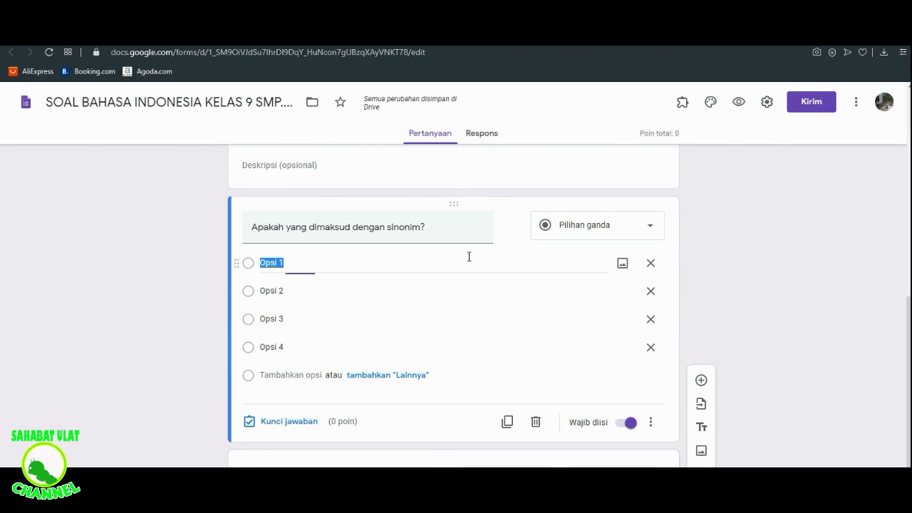
pyautogui.click(508, 421)
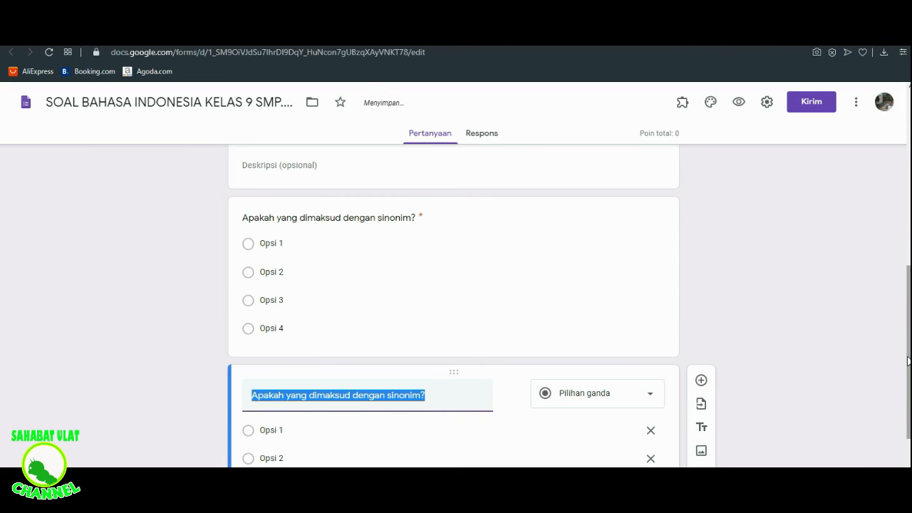
# - Replace the duplicated question's text with "Apakah yang dimaksud dengan antonim?"
pyautogui.moveTo(909, 365); pyautogui.dragTo(908, 423)
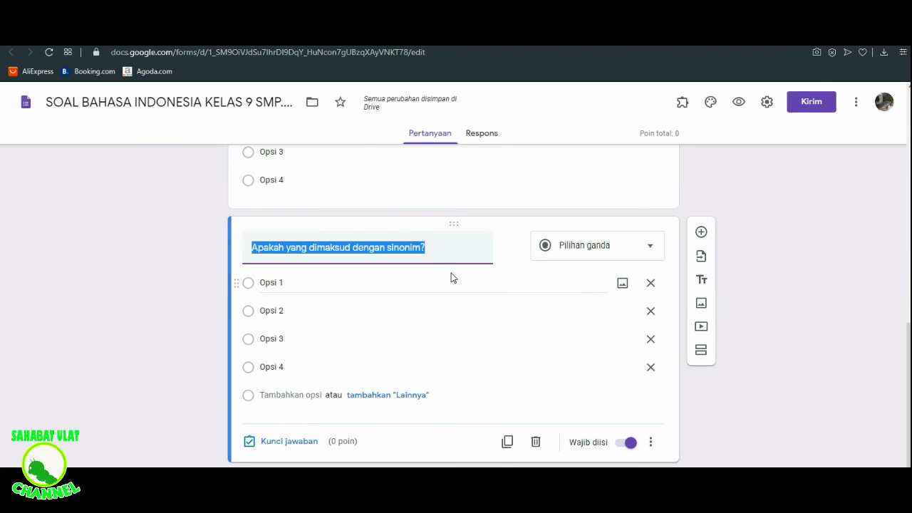
pyautogui.press('BackSpace')
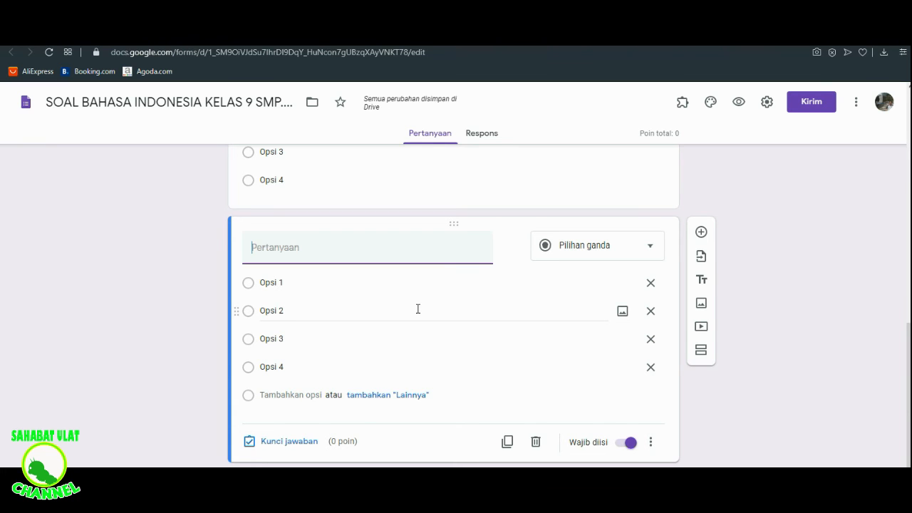
pyautogui.write('Apakah ')
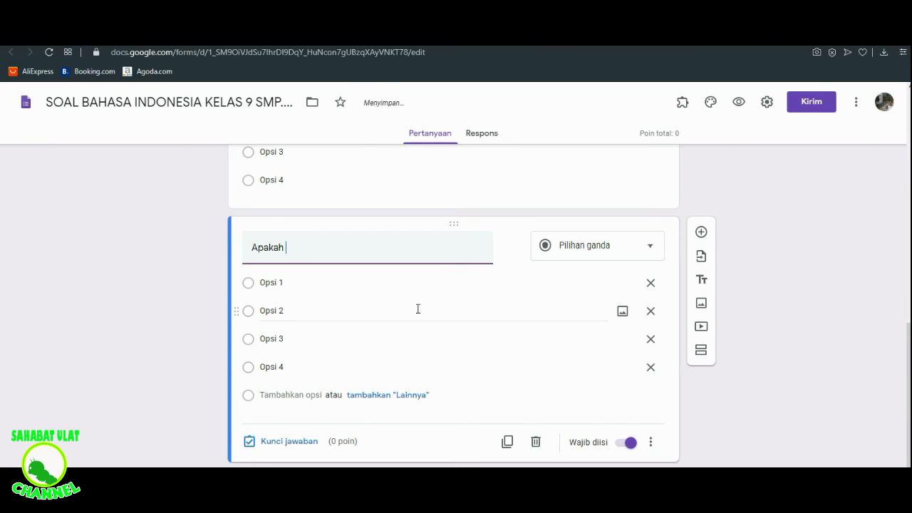
pyautogui.write('yang dim')
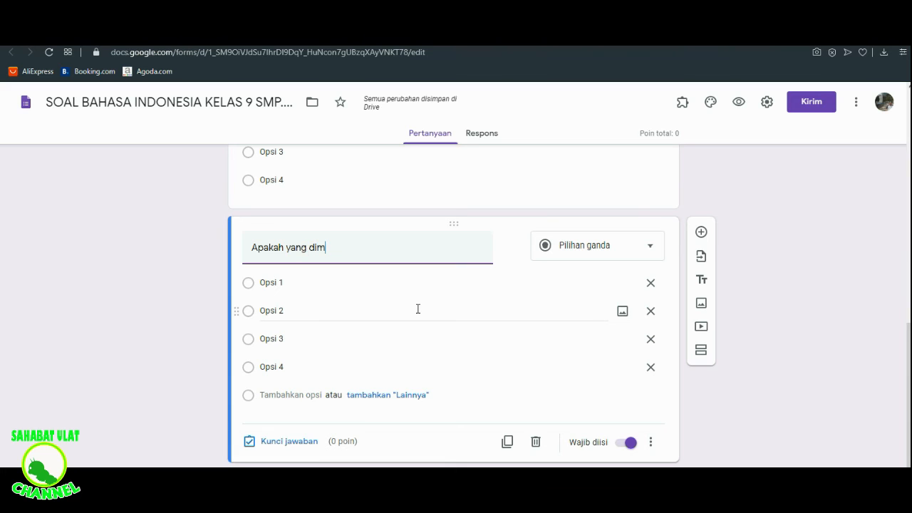
pyautogui.write('aksud ')
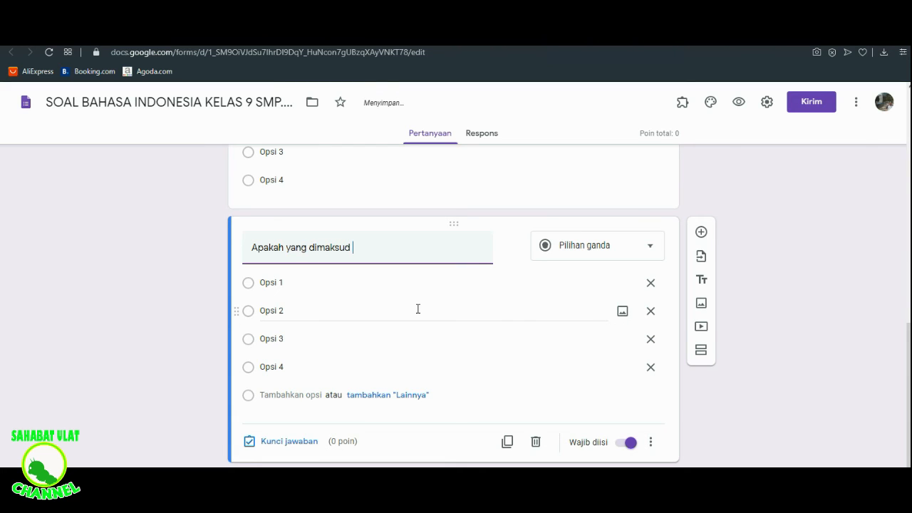
pyautogui.write('dengan antom')
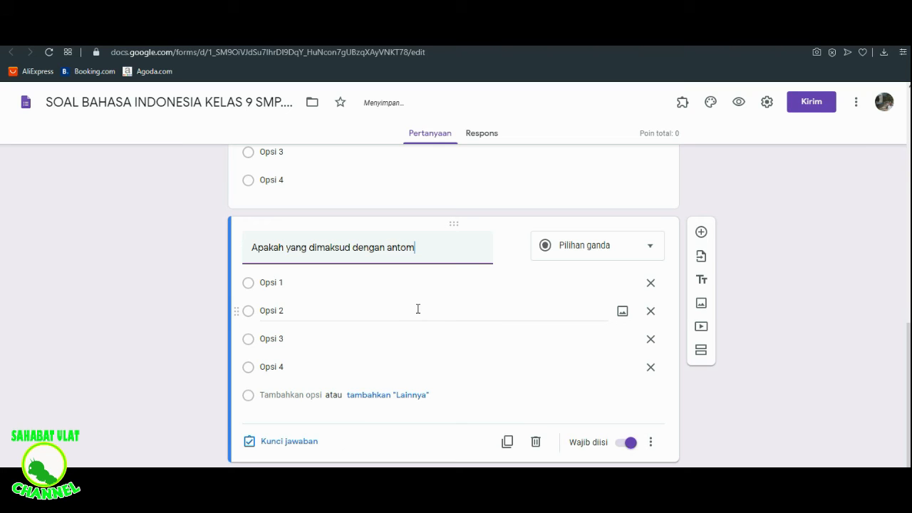
pyautogui.press('BackSpace')
pyautogui.write('nim?')
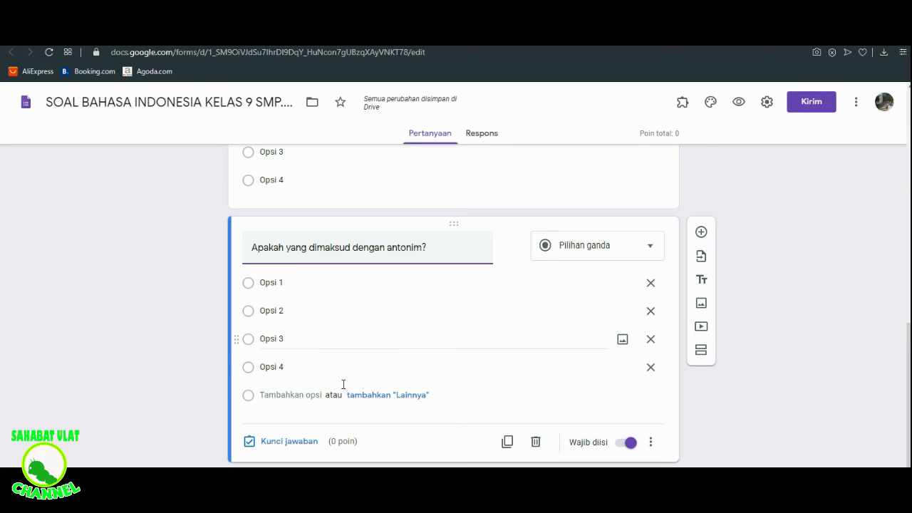
# - Set the answer key of the antonim question to Opsi 3, worth 1 point
pyautogui.click(288, 442)
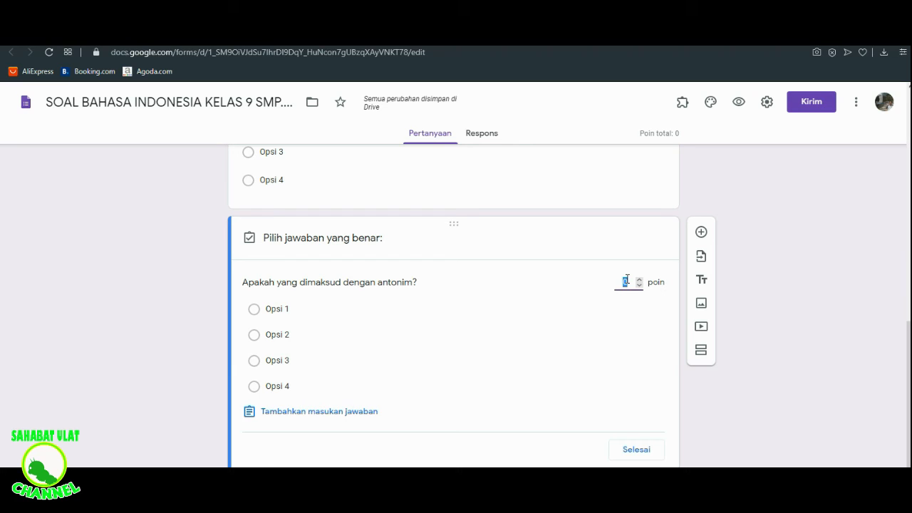
pyautogui.write('1')
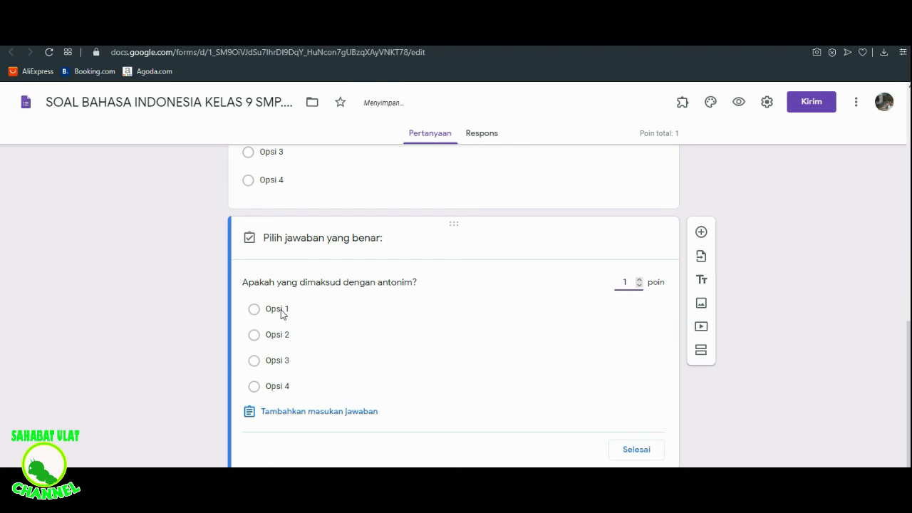
pyautogui.click(254, 366)
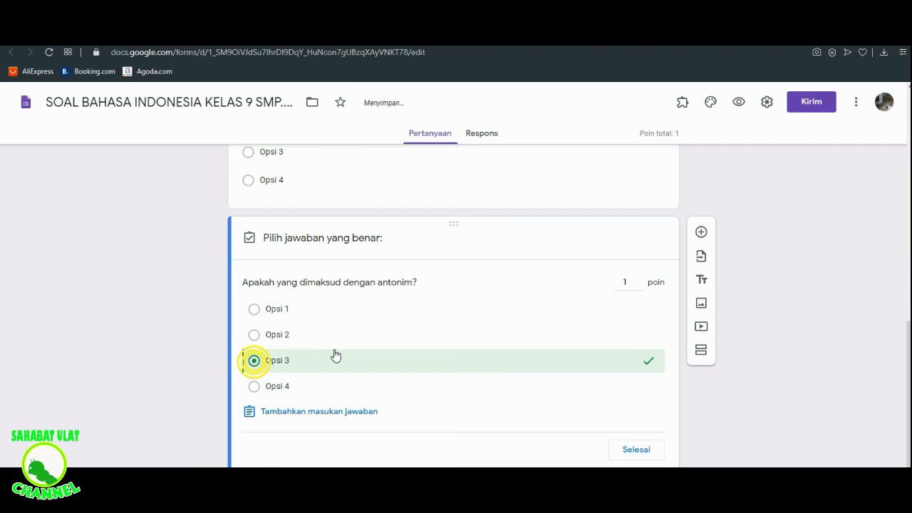
pyautogui.click(636, 450)
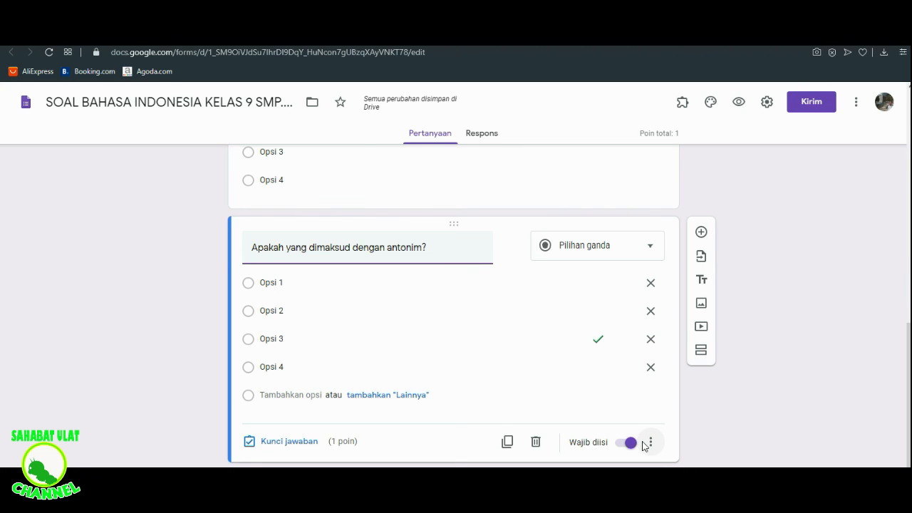
# - Insert the open-book image with heart-shaped pages from the Kantor dan Sekolah themes as the form's header, and close the theme options
pyautogui.scroll(6, 750, 410)
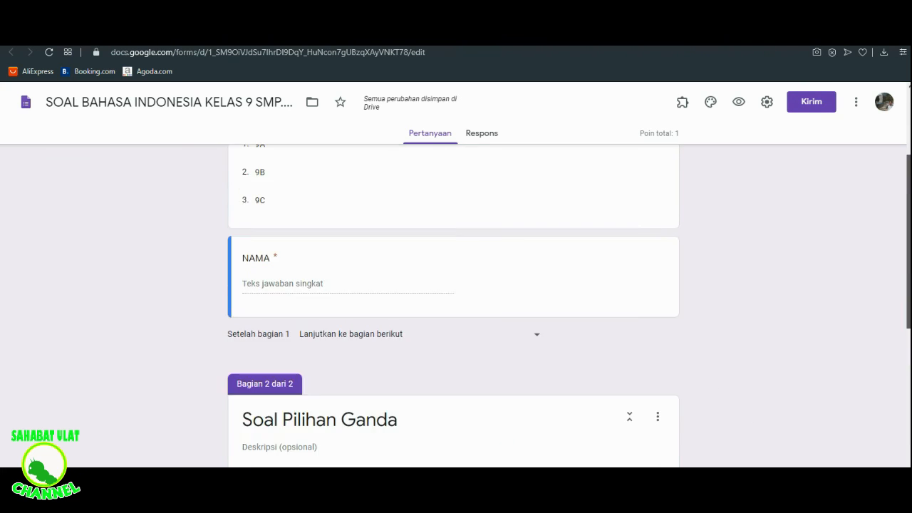
pyautogui.scroll(3, 453, 307)
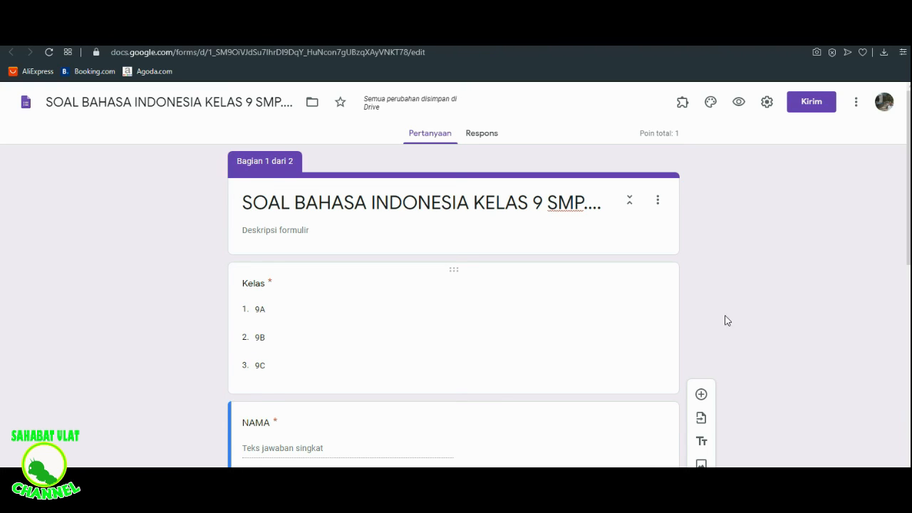
pyautogui.scroll(-6, 454, 306)
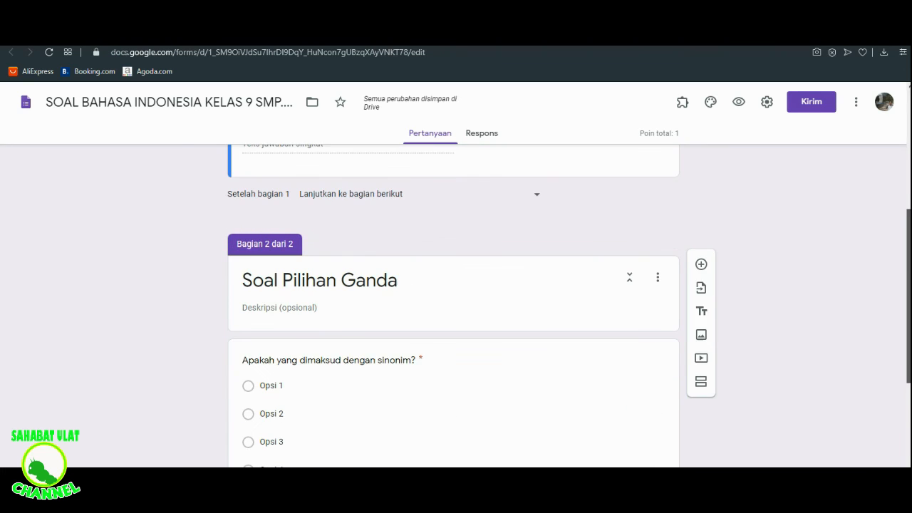
pyautogui.scroll(6, 844, 189)
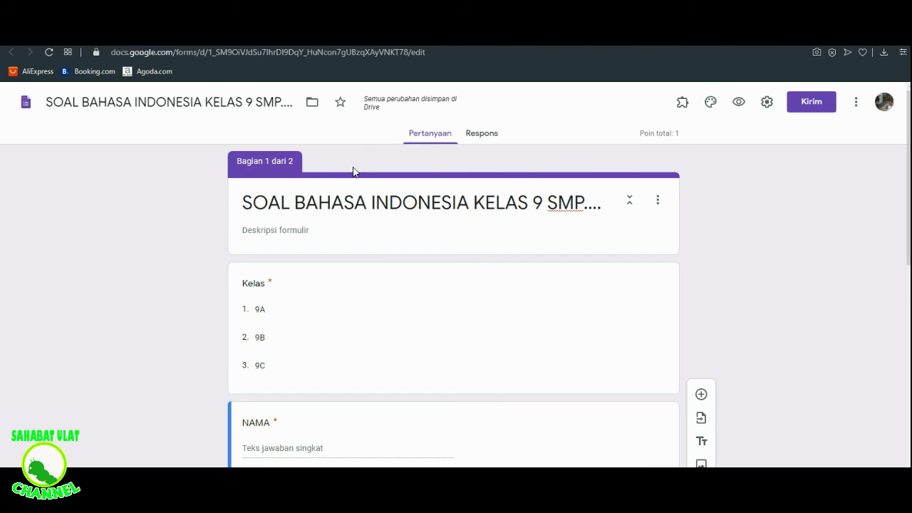
pyautogui.click(711, 104)
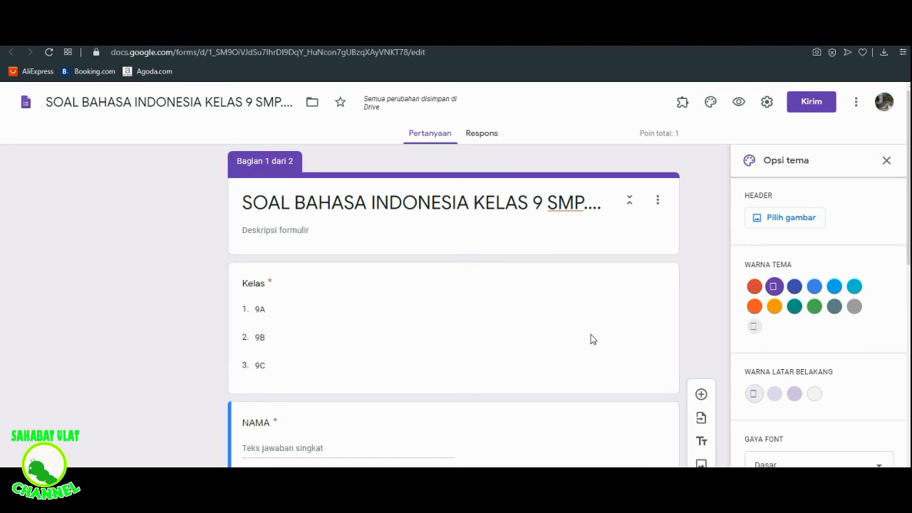
pyautogui.click(782, 222)
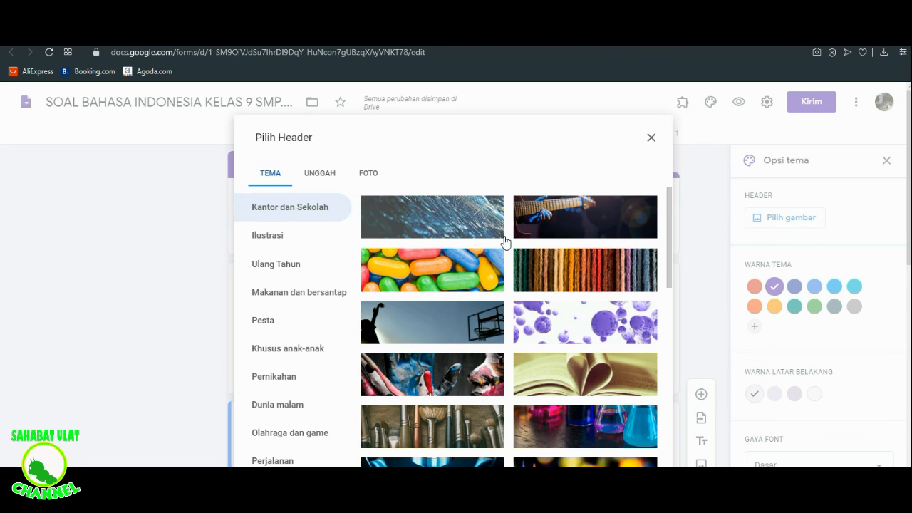
pyautogui.click(560, 376)
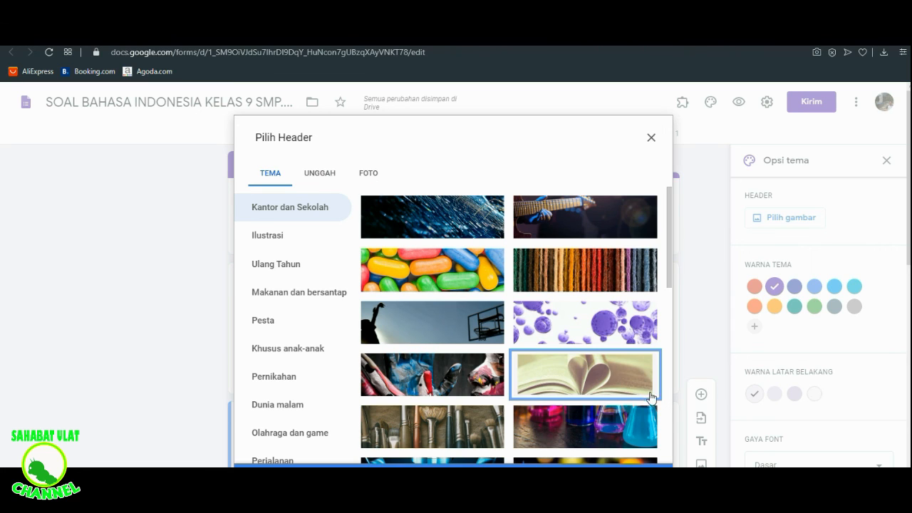
pyautogui.moveTo(909, 231); pyautogui.dragTo(909, 250)
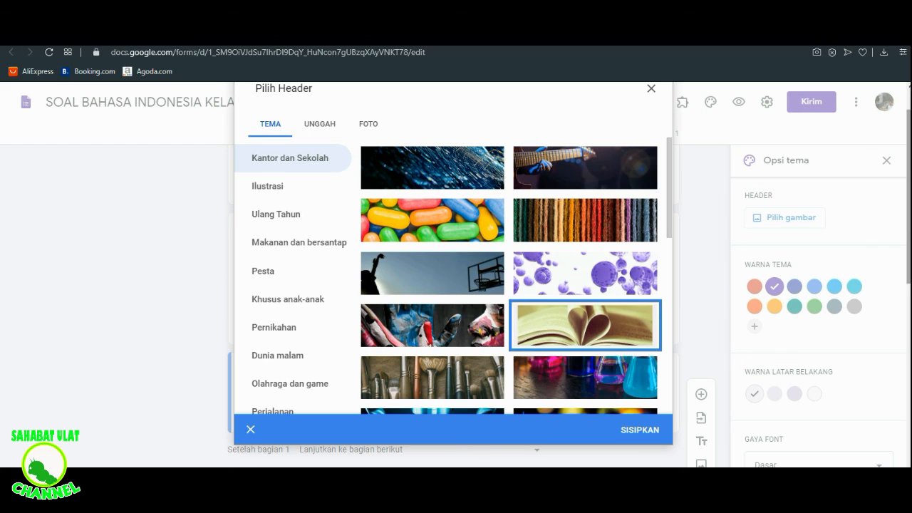
pyautogui.click(640, 427)
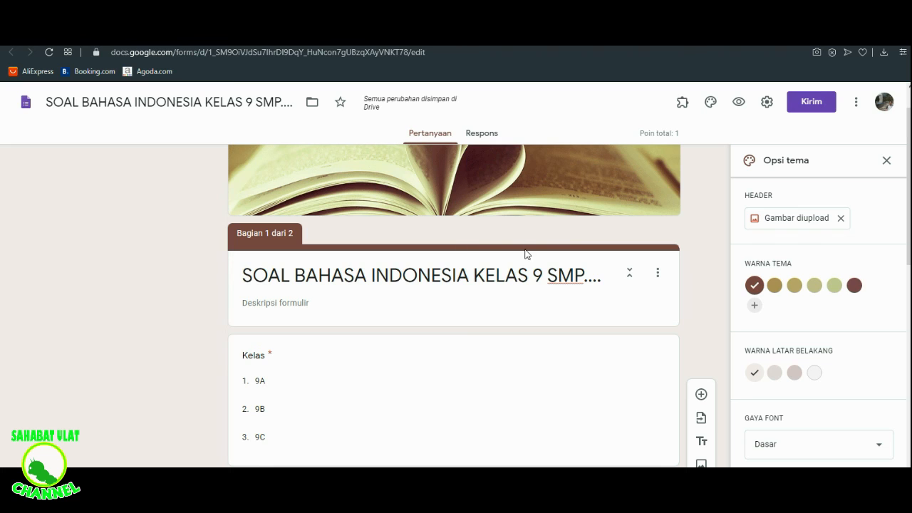
pyautogui.click(886, 160)
pyautogui.moveTo(908, 152); pyautogui.dragTo(908, 121)
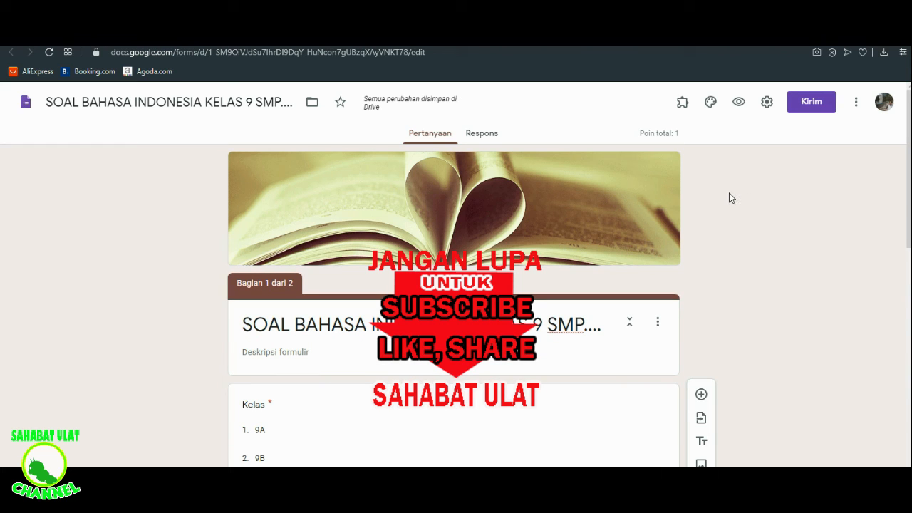